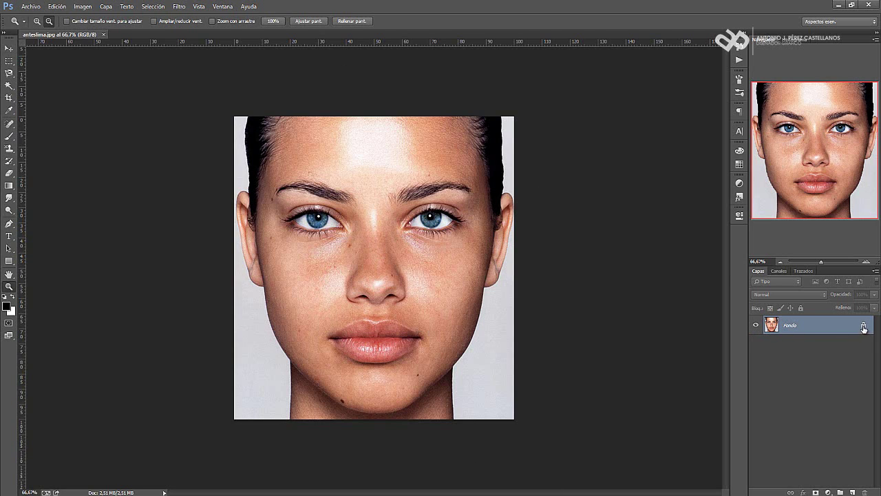
Step: Unlock the background layer and rename it 'Fondo Original'
{"action": "left_click_drag", "start_coordinate": [864, 328], "coordinate": [868, 491]}
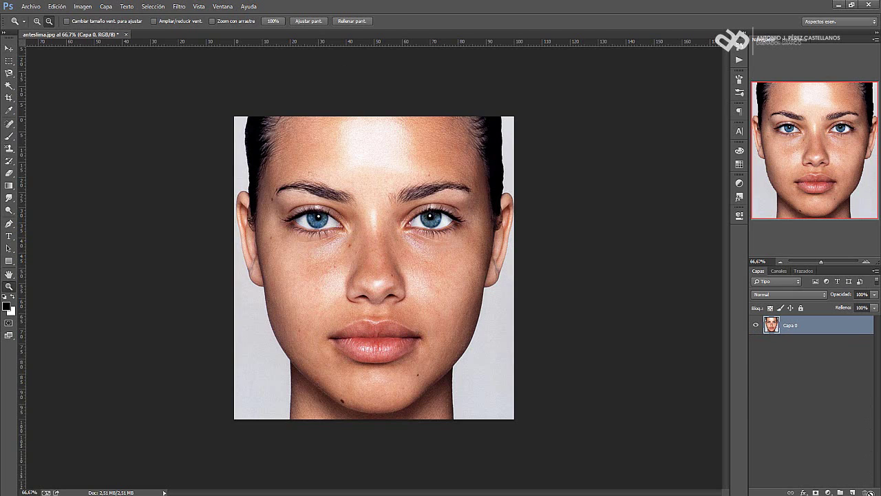
{"action": "double_click", "coordinate": [789, 326]}
{"action": "type", "text": "E"}
{"action": "type", "text": "do"}
{"action": "type", "text": " Original"}
{"action": "key", "text": "Return"}
Step: Duplicate it as a layer named 'Retocada' and toggle its visibility to compare
{"action": "key", "text": "ctrl+j"}
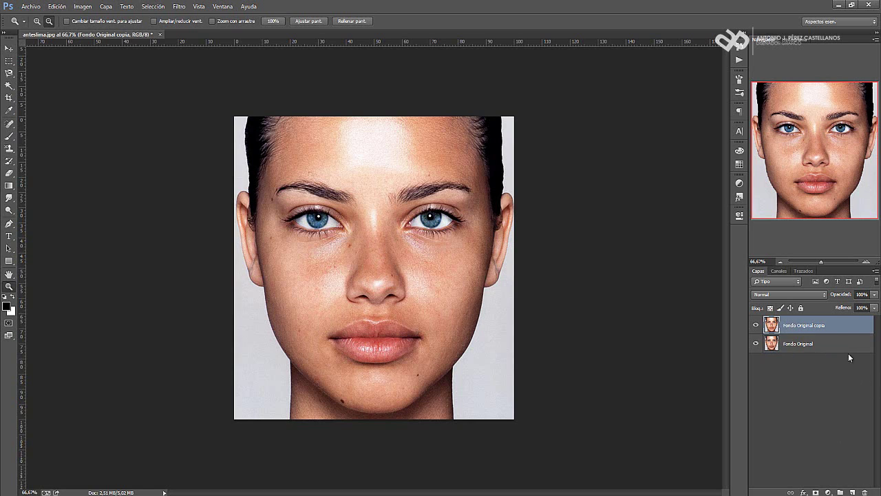
{"action": "double_click", "coordinate": [826, 326]}
{"action": "left_click_drag", "start_coordinate": [834, 330], "coordinate": [818, 322]}
{"action": "key", "text": "BackSpace"}
{"action": "key", "text": "BackSpace"}
{"action": "key", "text": "BackSpace"}
{"action": "key", "text": "BackSpace"}
{"action": "key", "text": "BackSpace"}
{"action": "key", "text": "BackSpace"}
{"action": "key", "text": "Return"}
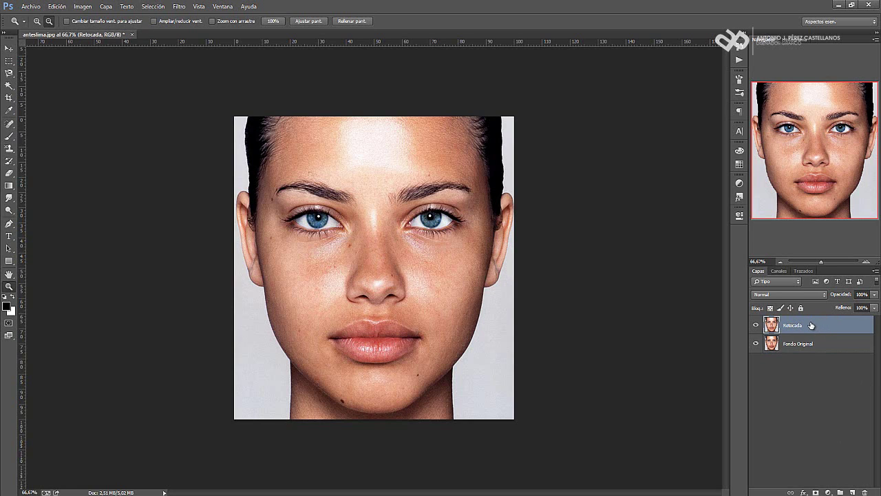
{"action": "left_click", "coordinate": [757, 326]}
{"action": "left_click", "coordinate": [756, 326]}
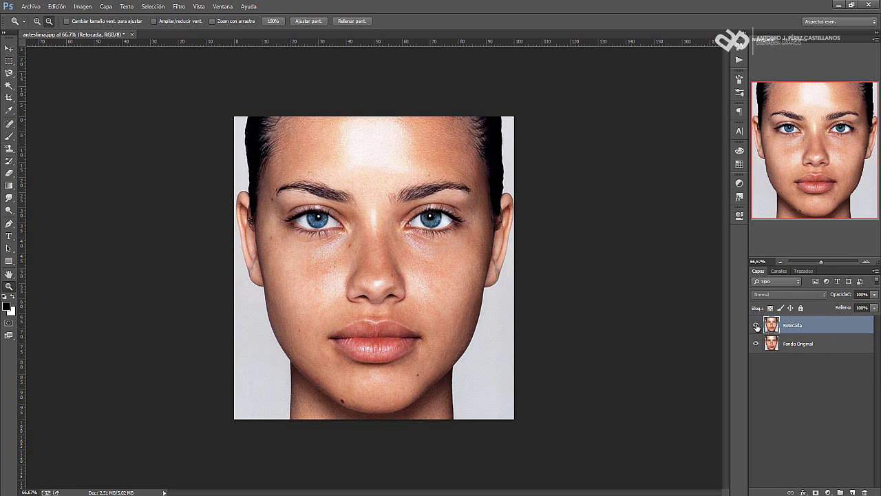
{"action": "left_click", "coordinate": [756, 326]}
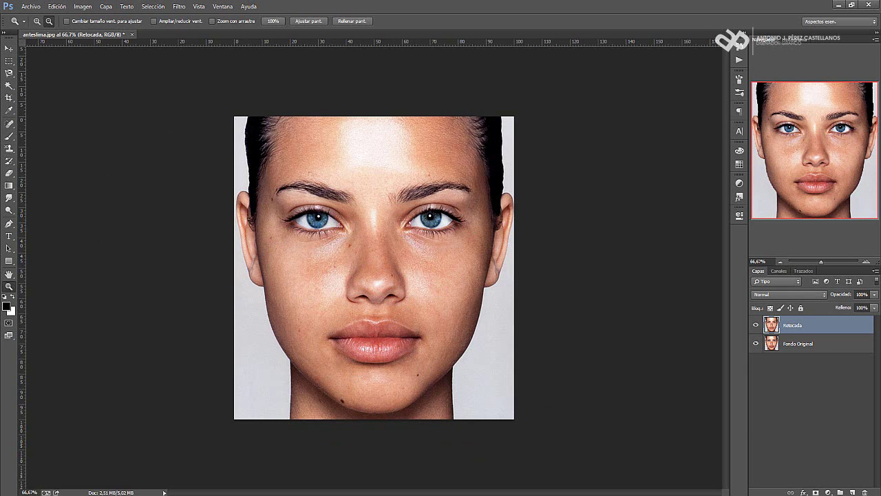
Step: Add a Mapa de degradado layer, try the pink and magenta presets, then settle on black-to-white
{"action": "left_click", "coordinate": [828, 492]}
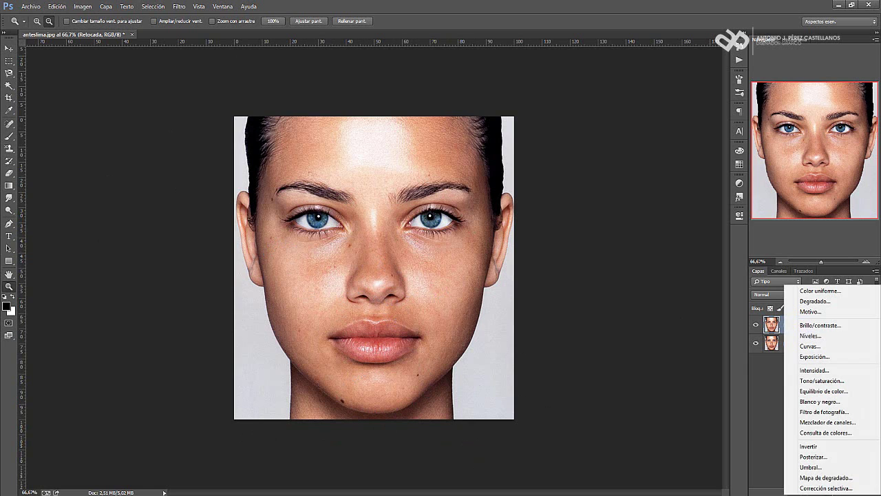
{"action": "left_click", "coordinate": [822, 478]}
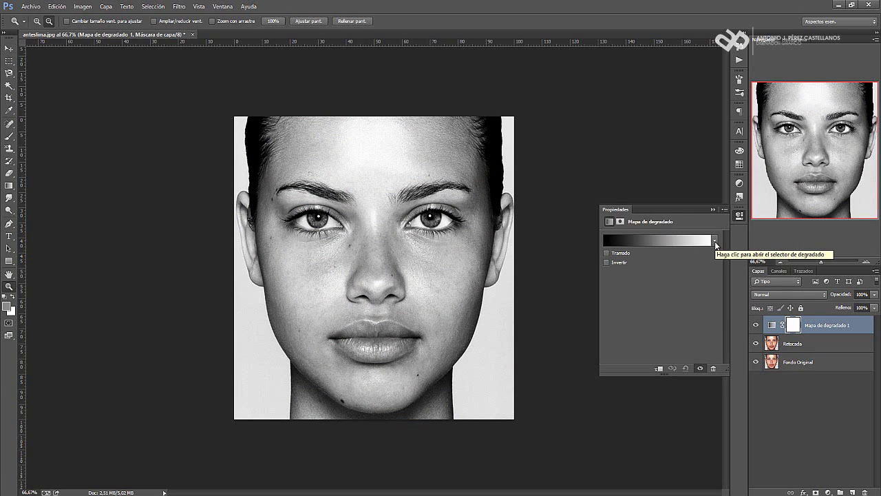
{"action": "left_click", "coordinate": [716, 241]}
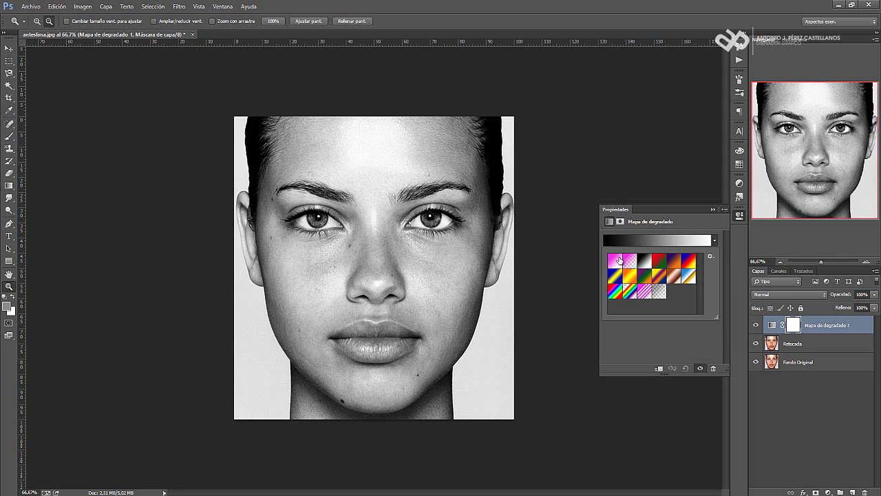
{"action": "left_click", "coordinate": [615, 260]}
{"action": "left_click", "coordinate": [615, 263]}
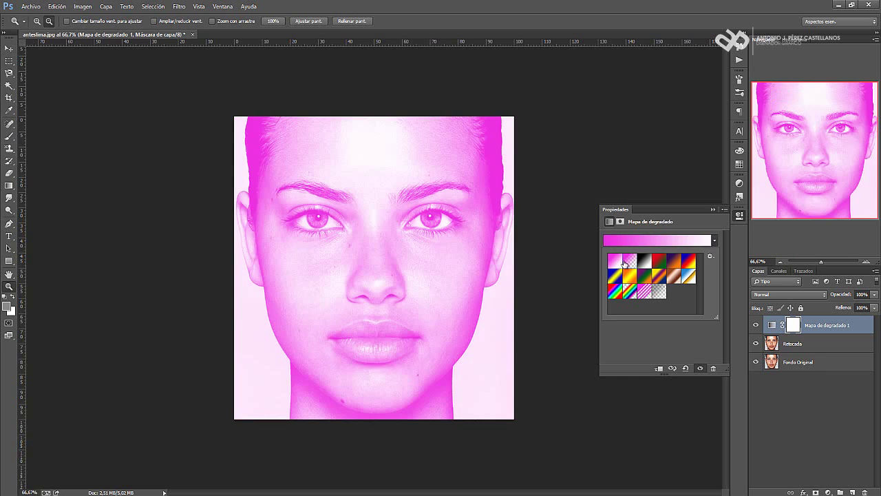
{"action": "left_click", "coordinate": [615, 262]}
{"action": "left_click", "coordinate": [640, 263]}
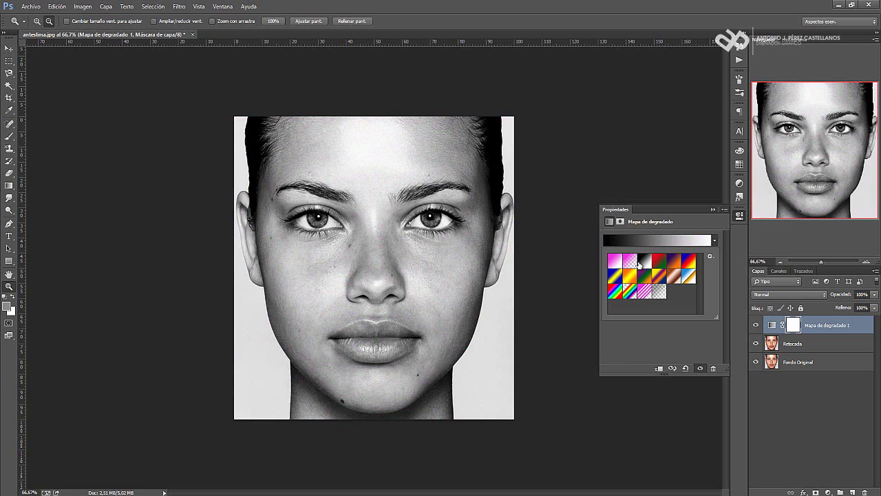
{"action": "left_click", "coordinate": [714, 210]}
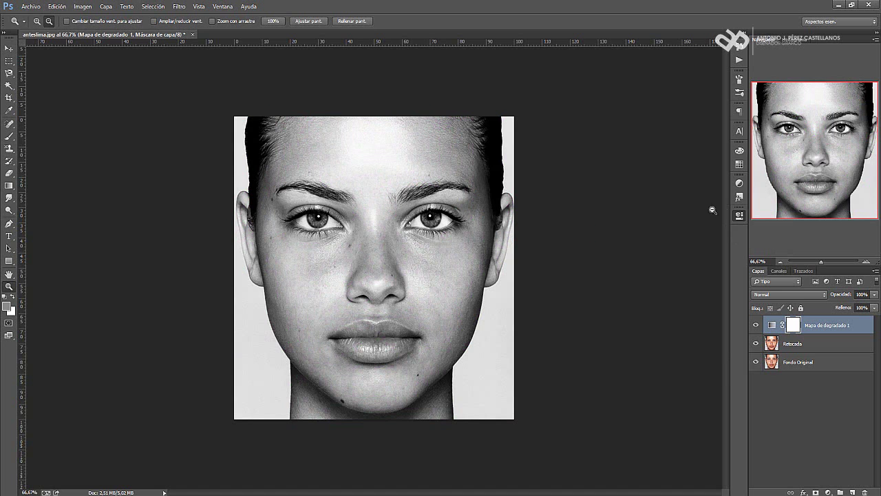
Step: Try several blend modes on the gradient map, settling on Luz suave
{"action": "left_click", "coordinate": [785, 295]}
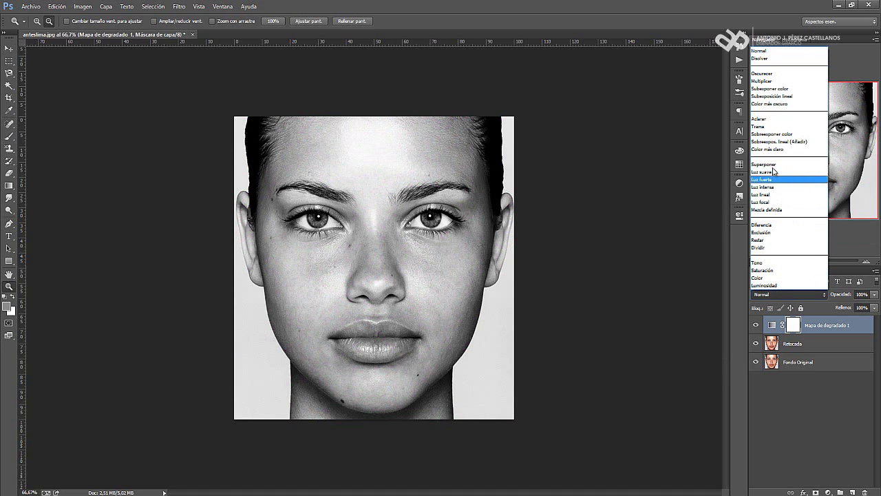
{"action": "left_click", "coordinate": [762, 81]}
{"action": "key", "text": "shift+plus"}
{"action": "key", "text": "shift+plus"}
{"action": "key", "text": "shift+plus"}
{"action": "key", "text": "shift+plus"}
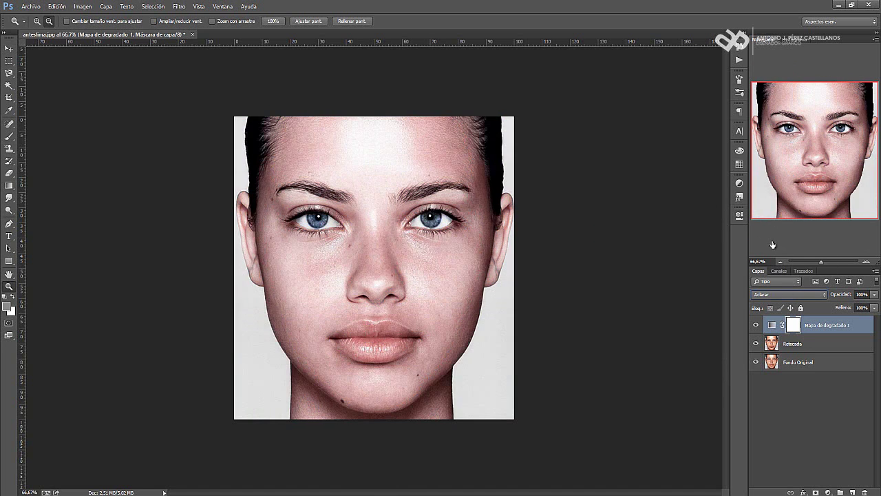
{"action": "key", "text": "shift+plus"}
{"action": "key", "text": "shift+minus"}
{"action": "key", "text": "shift+minus"}
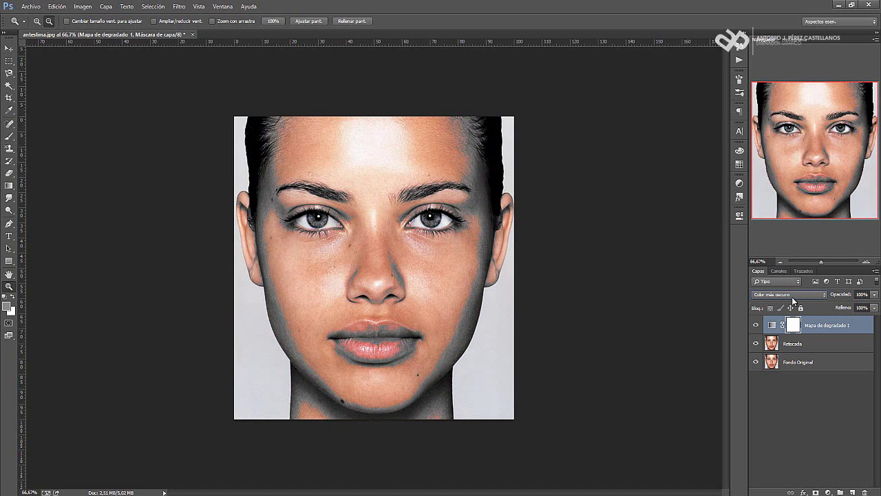
{"action": "key", "text": "shift+minus"}
{"action": "key", "text": "shift+minus"}
{"action": "key", "text": "shift+minus"}
{"action": "key", "text": "shift+minus"}
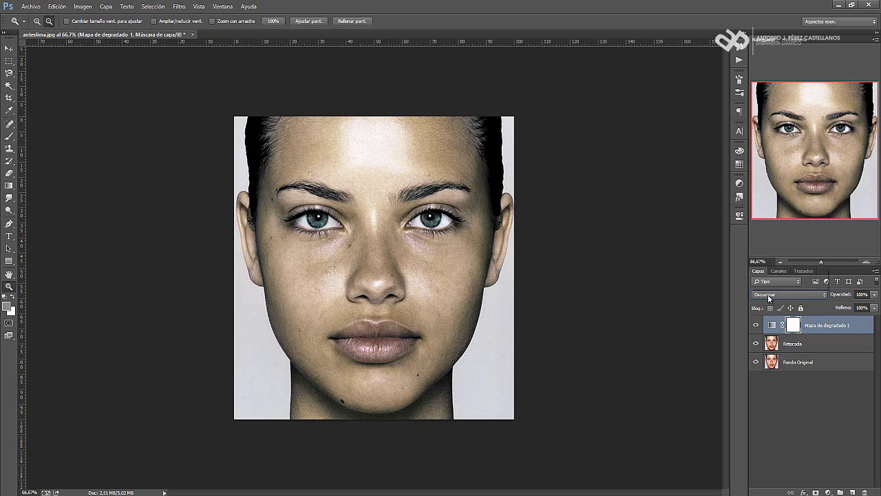
{"action": "left_click", "coordinate": [788, 294]}
{"action": "left_click", "coordinate": [799, 170]}
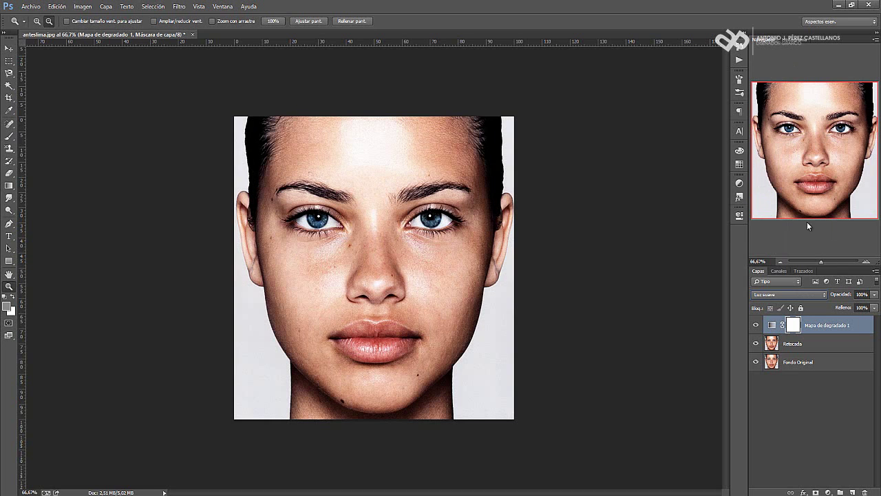
Step: Lower the gradient map opacity to about 41%, hide it, and select Retocada
{"action": "left_click", "coordinate": [874, 294]}
{"action": "left_click_drag", "start_coordinate": [872, 305], "coordinate": [815, 314]}
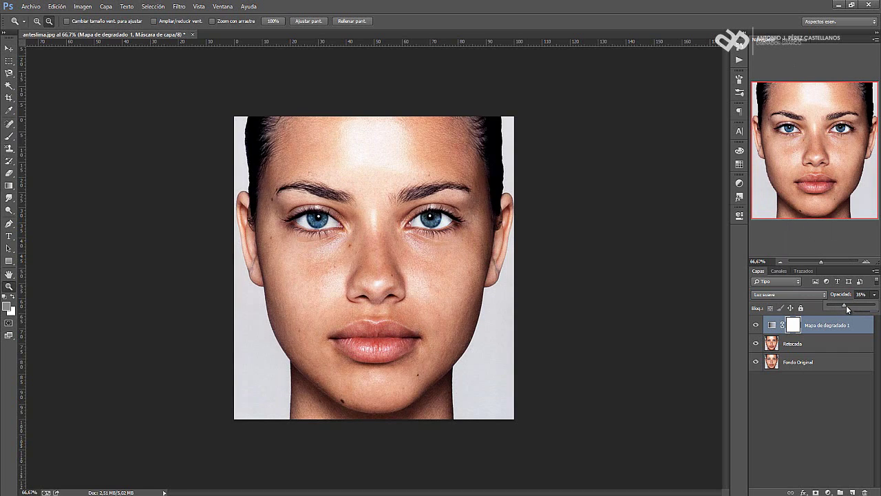
{"action": "left_click_drag", "start_coordinate": [844, 309], "coordinate": [847, 308]}
{"action": "left_click", "coordinate": [755, 326]}
{"action": "left_click", "coordinate": [778, 344]}
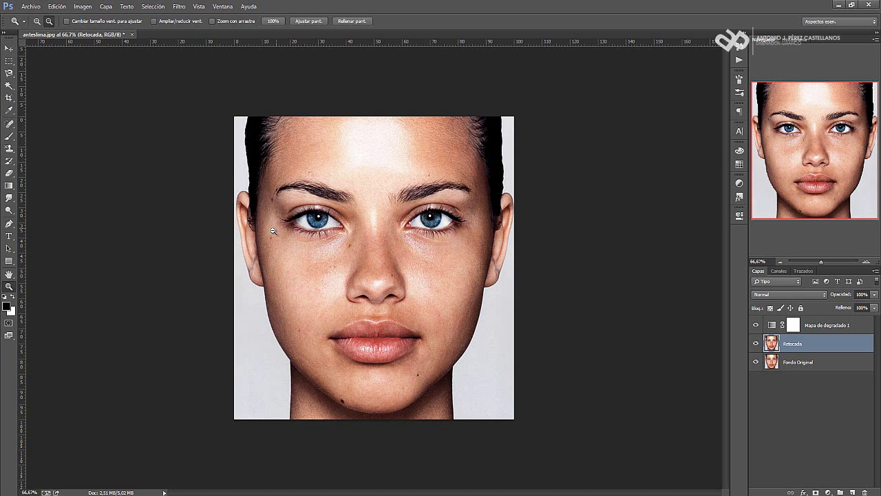
Step: Zoom to 200% on the eyes and nose, then browse the filters without applying any
{"action": "left_click", "coordinate": [37, 21]}
{"action": "left_click", "coordinate": [334, 271]}
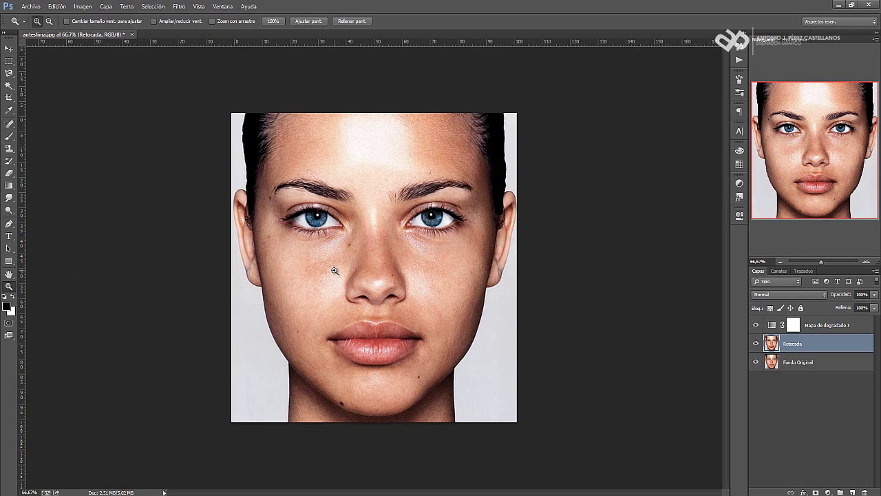
{"action": "left_click", "coordinate": [343, 252]}
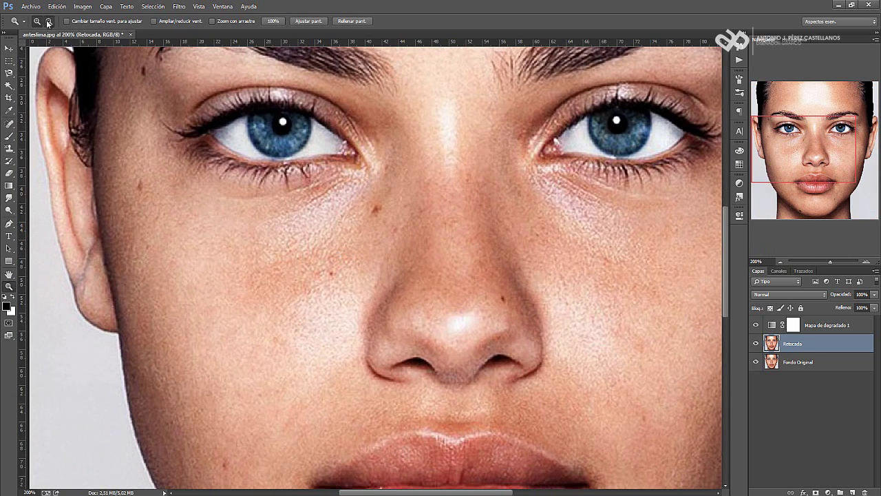
{"action": "left_click", "coordinate": [48, 21]}
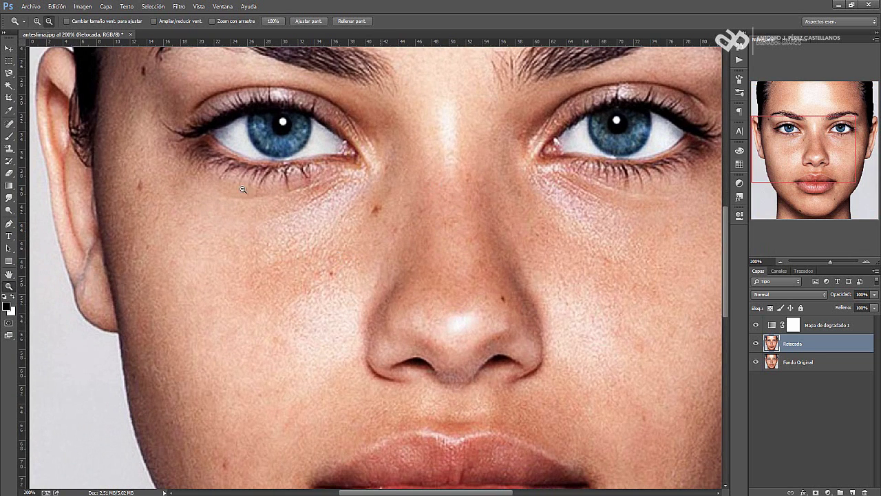
{"action": "left_click", "coordinate": [186, 7]}
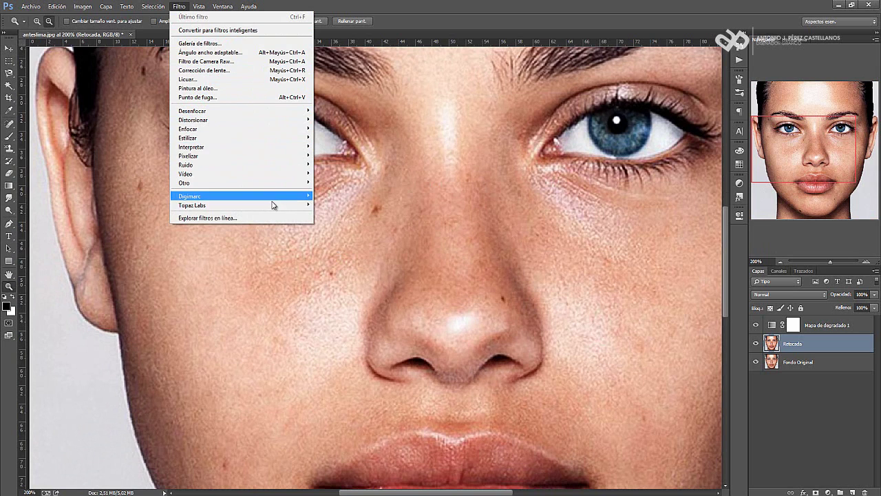
{"action": "mouse_move", "coordinate": [207, 205]}
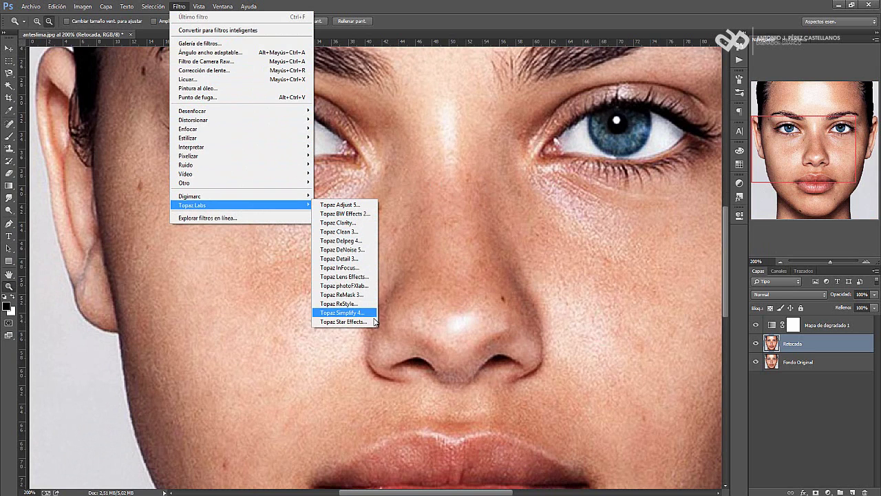
{"action": "left_click", "coordinate": [9, 61]}
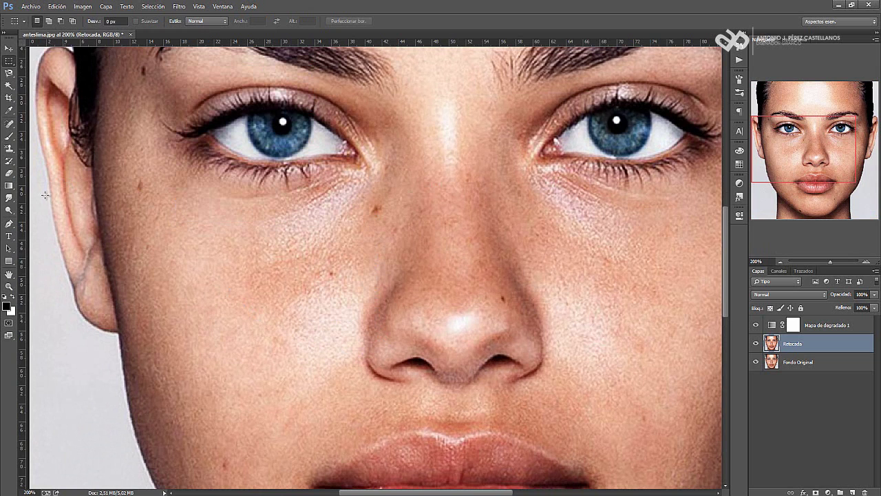
Step: Select the Spot Healing Brush with a 20 px size
{"action": "left_click", "coordinate": [8, 123]}
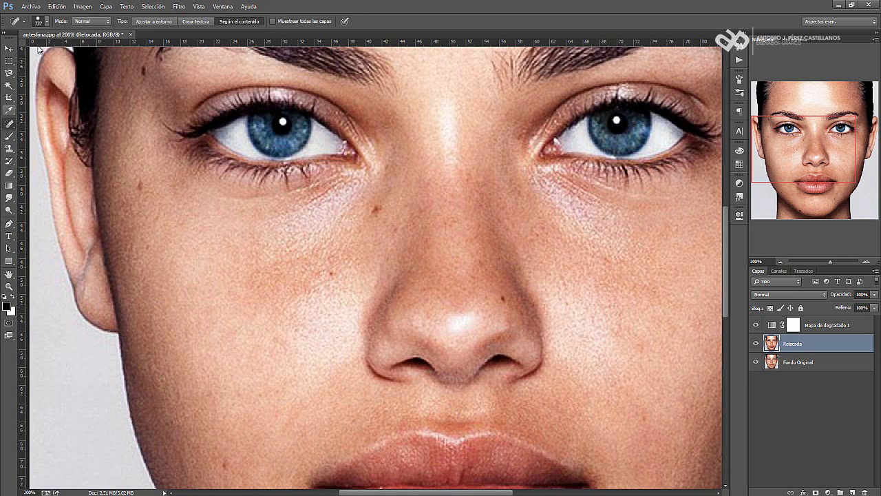
{"action": "left_click", "coordinate": [41, 22]}
{"action": "left_click_drag", "start_coordinate": [28, 50], "coordinate": [23, 50]}
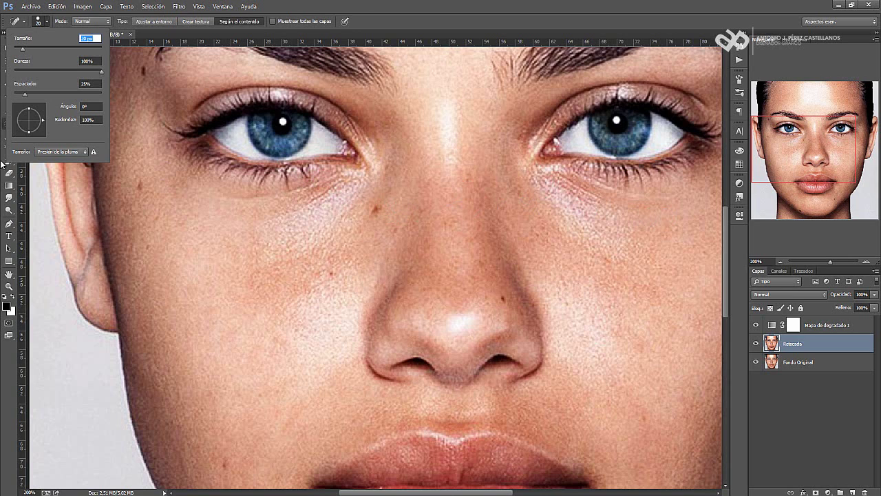
{"action": "left_click", "coordinate": [2, 173]}
{"action": "right_click", "coordinate": [10, 126]}
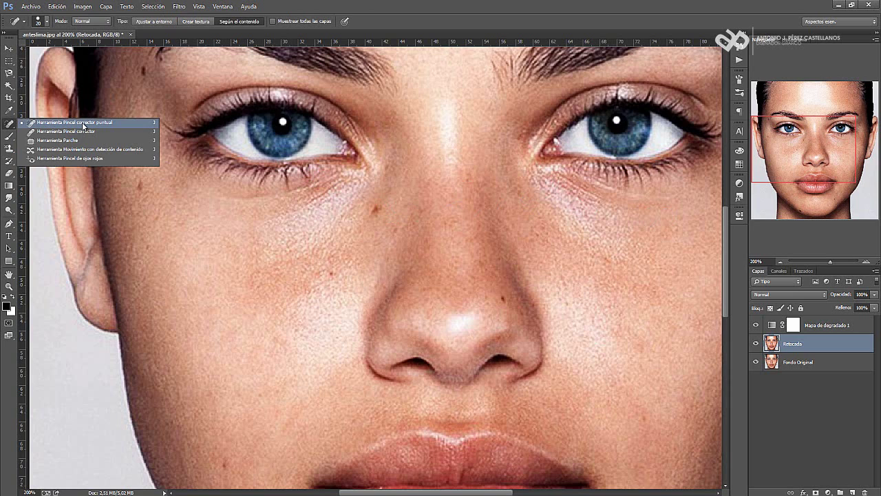
{"action": "left_click", "coordinate": [83, 124]}
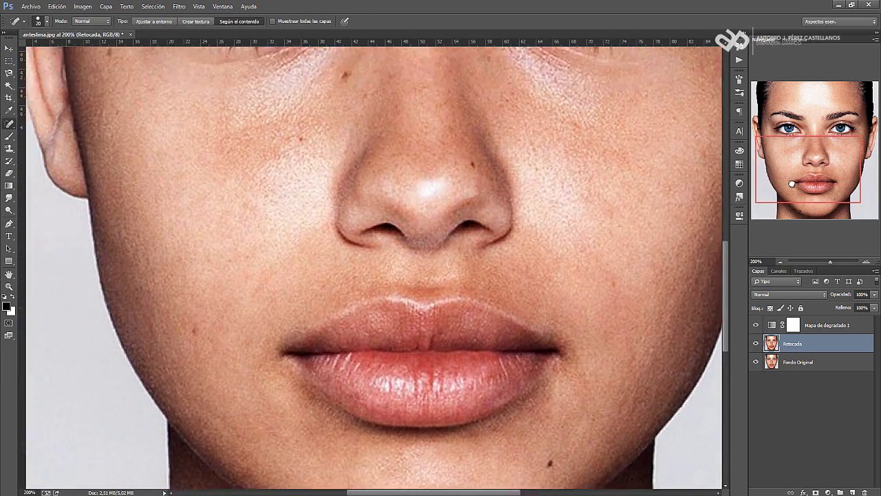
Step: Heal the dark blemish below the left eye and the spot on the cheek
{"action": "left_click_drag", "start_coordinate": [778, 176], "coordinate": [778, 183]}
{"action": "left_click", "coordinate": [369, 167]}
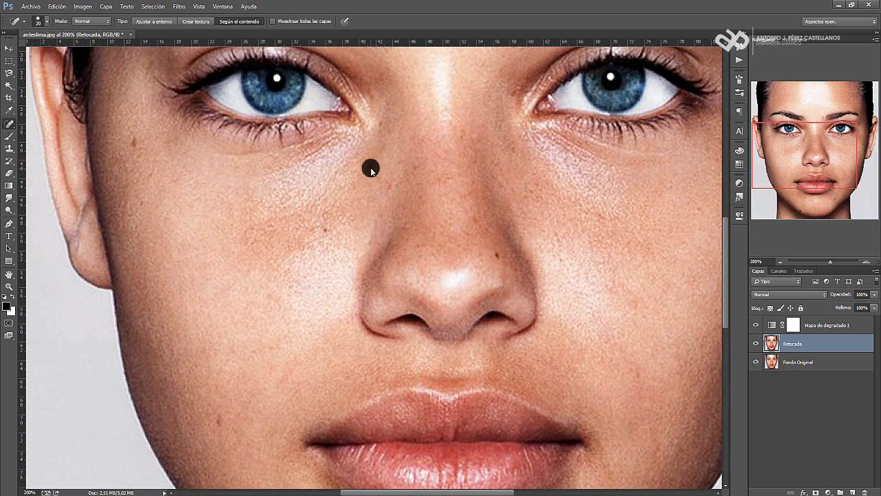
{"action": "left_click", "coordinate": [326, 228]}
Step: Heal the small mole near the left eyebrow and a forehead blemish
{"action": "left_click_drag", "start_coordinate": [765, 180], "coordinate": [776, 226]}
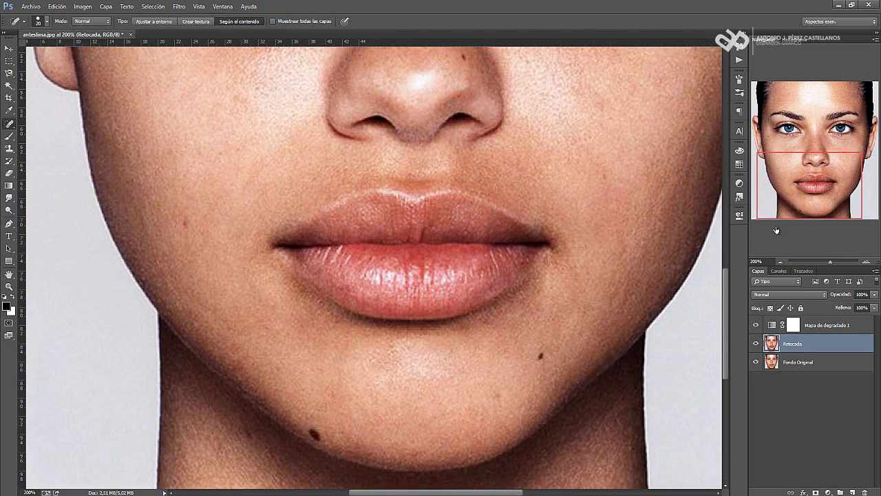
{"action": "left_click_drag", "start_coordinate": [851, 189], "coordinate": [867, 190]}
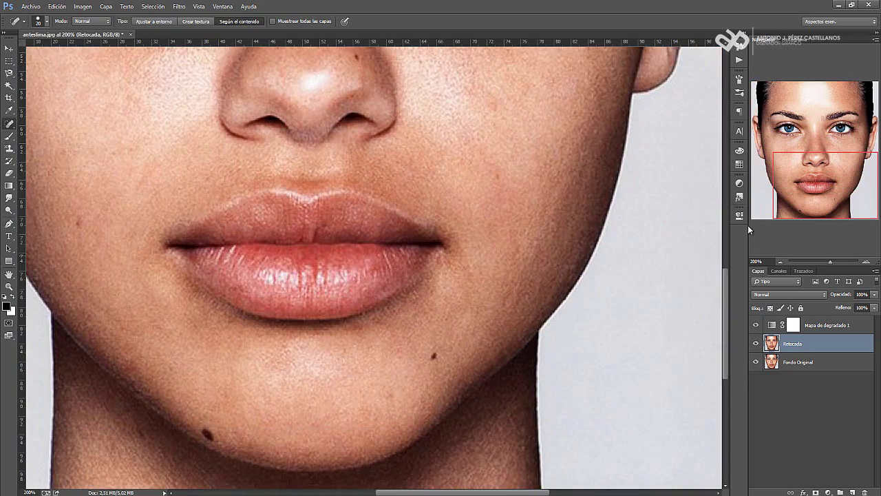
{"action": "left_click_drag", "start_coordinate": [784, 201], "coordinate": [762, 138]}
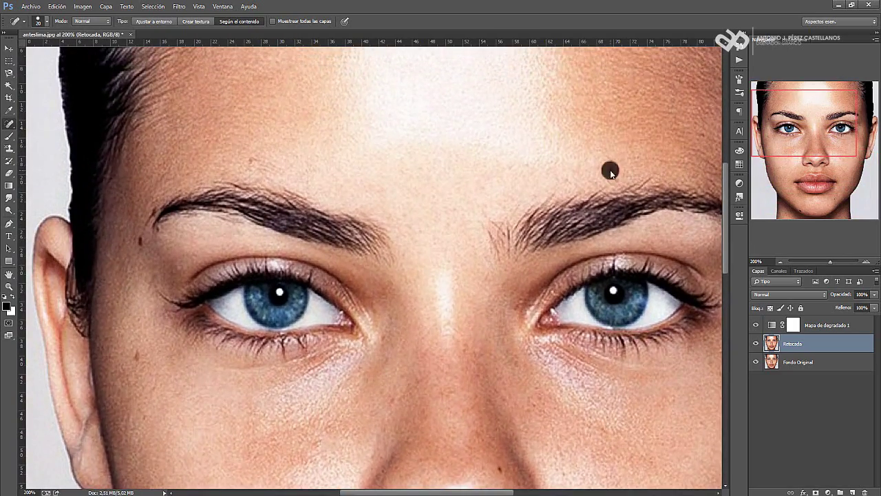
{"action": "left_click_drag", "start_coordinate": [805, 154], "coordinate": [820, 221]}
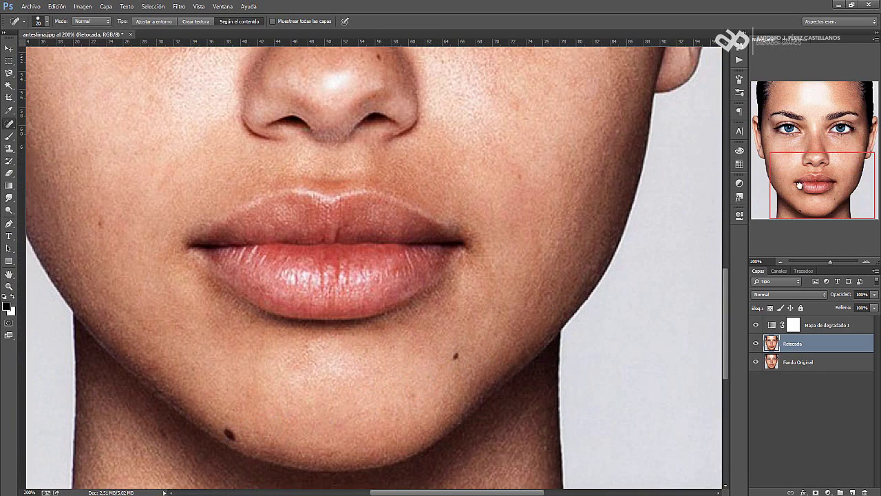
{"action": "left_click_drag", "start_coordinate": [799, 186], "coordinate": [781, 136]}
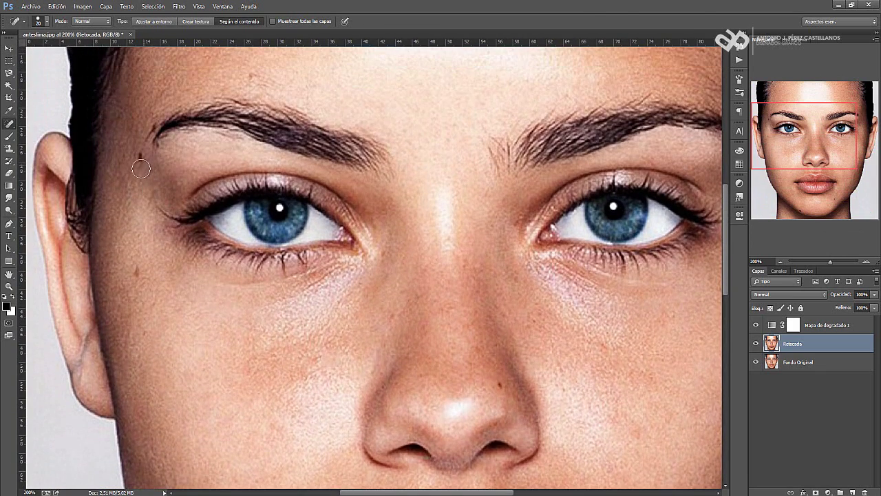
{"action": "left_click", "coordinate": [137, 272]}
{"action": "left_click_drag", "start_coordinate": [773, 147], "coordinate": [775, 127]}
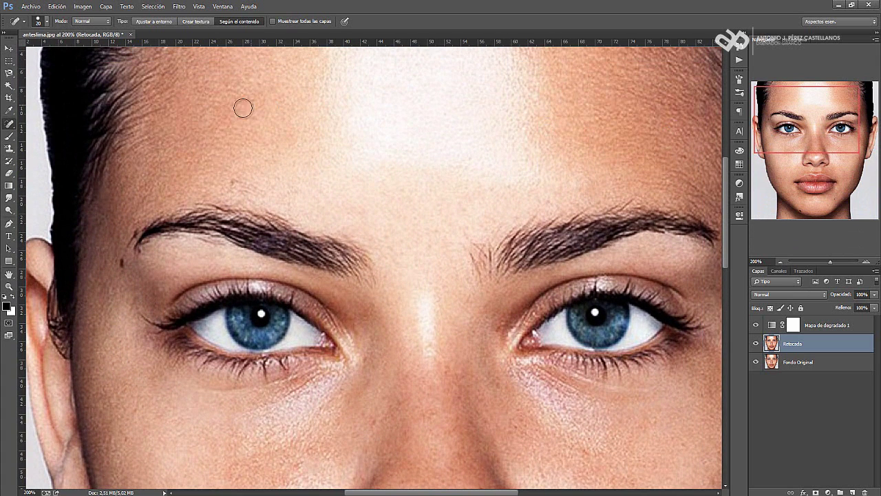
{"action": "left_click", "coordinate": [234, 181]}
Step: Heal the stray hairs between the brows and the line under the left eye
{"action": "left_click_drag", "start_coordinate": [786, 160], "coordinate": [802, 180]}
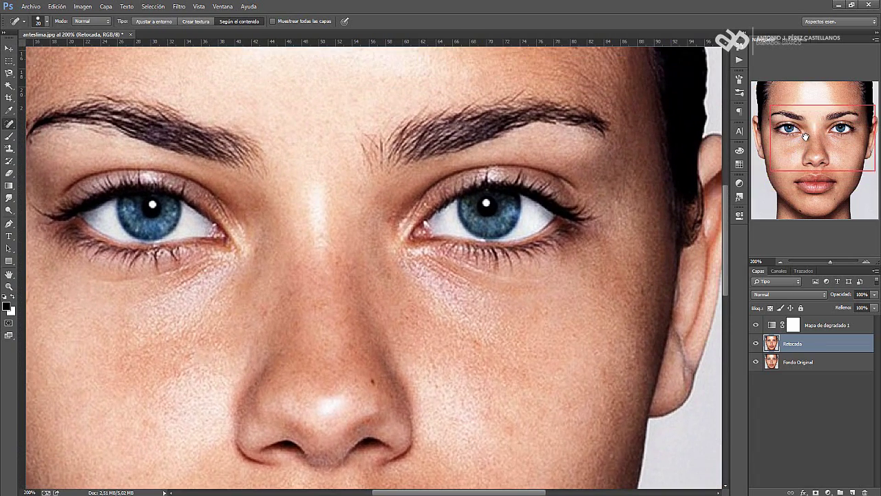
{"action": "mouse_move", "coordinate": [359, 144]}
{"action": "left_mouse_down"}
{"action": "mouse_move", "coordinate": [374, 182]}
{"action": "mouse_move", "coordinate": [367, 138]}
{"action": "mouse_move", "coordinate": [376, 131]}
{"action": "left_mouse_up"}
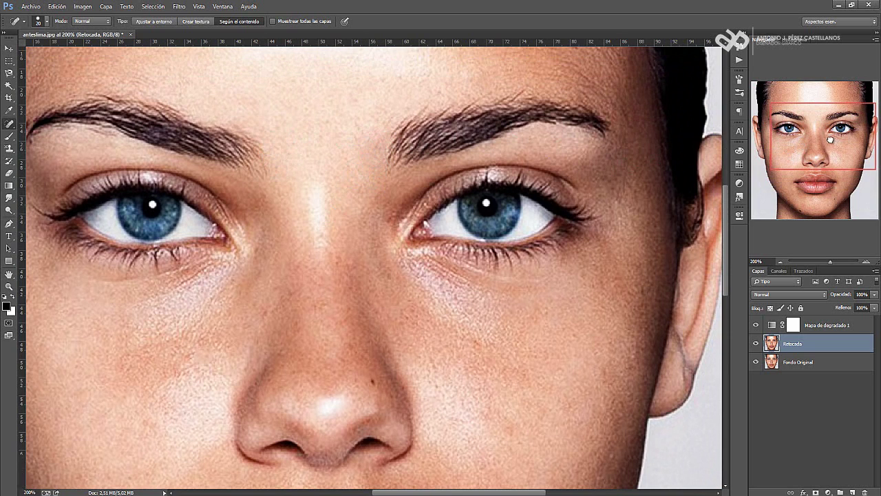
{"action": "left_click_drag", "start_coordinate": [830, 140], "coordinate": [811, 153]}
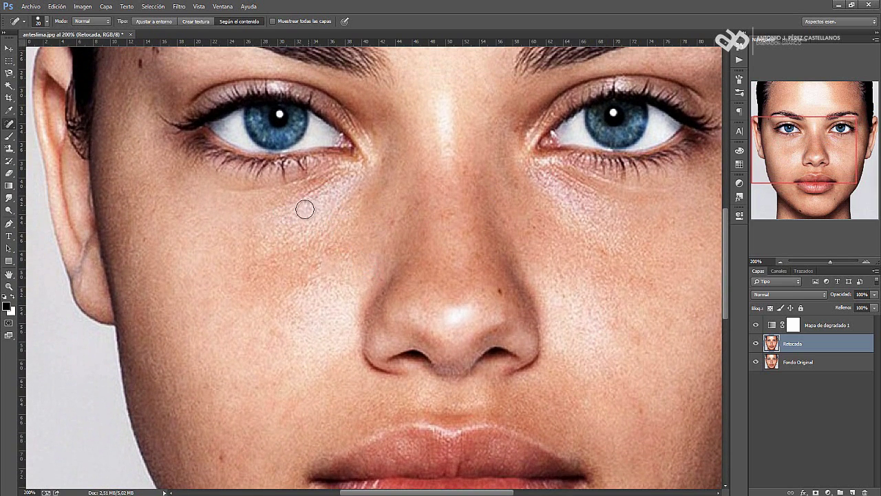
{"action": "left_click", "coordinate": [272, 211]}
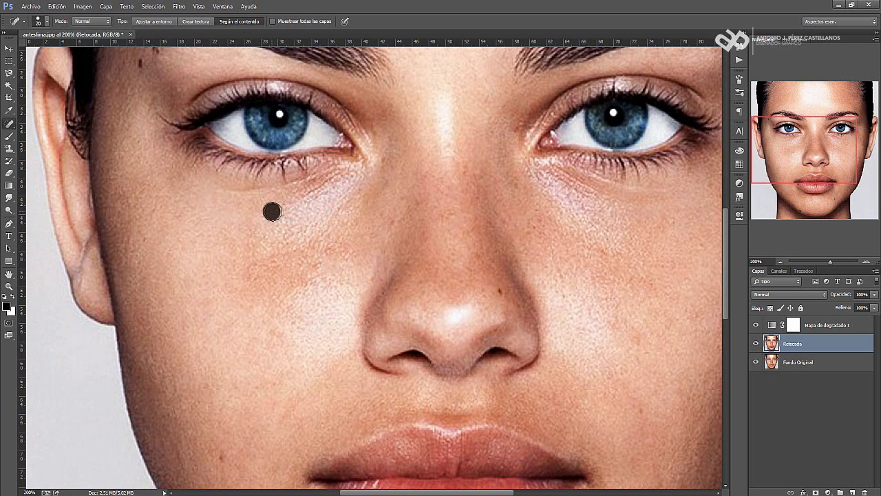
{"action": "mouse_move", "coordinate": [272, 211]}
{"action": "left_mouse_down"}
{"action": "mouse_move", "coordinate": [341, 176]}
{"action": "mouse_move", "coordinate": [298, 209]}
{"action": "left_mouse_up"}
Step: Shrink the Spot Healing Brush and heal the creases under the left eye
{"action": "left_click", "coordinate": [9, 135]}
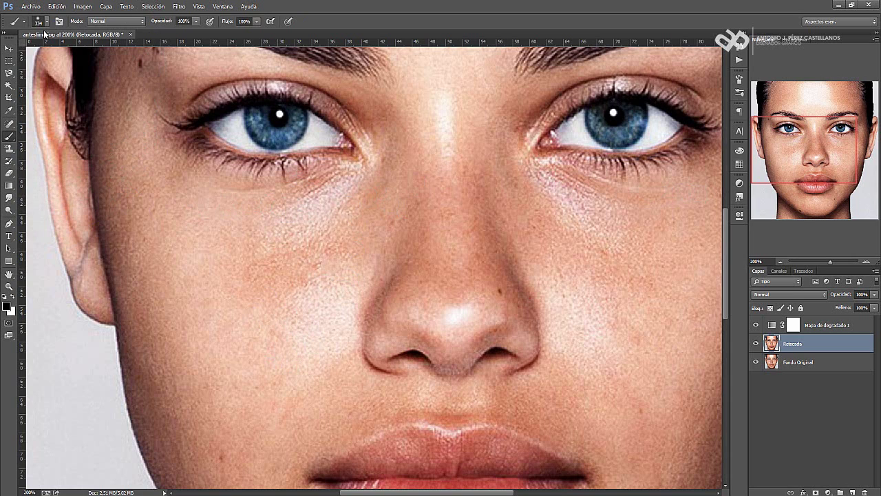
{"action": "left_click", "coordinate": [9, 124]}
{"action": "left_click", "coordinate": [43, 21]}
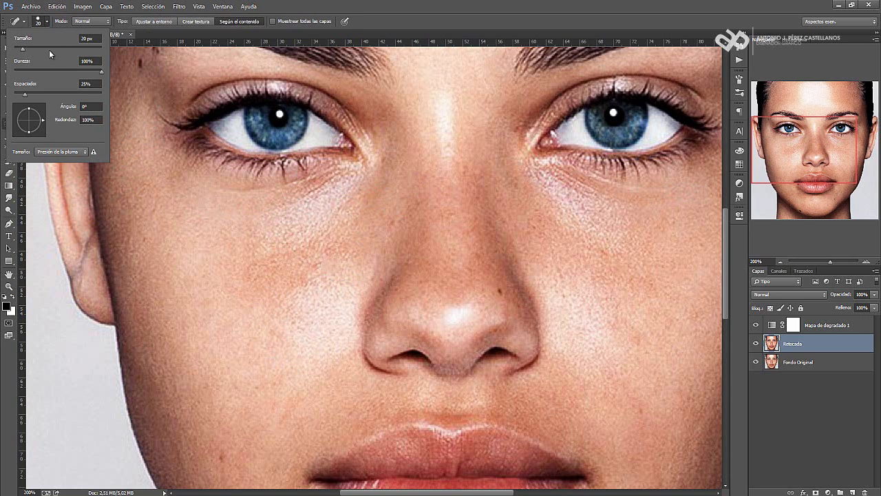
{"action": "left_click_drag", "start_coordinate": [23, 52], "coordinate": [20, 52]}
{"action": "left_click", "coordinate": [263, 214]}
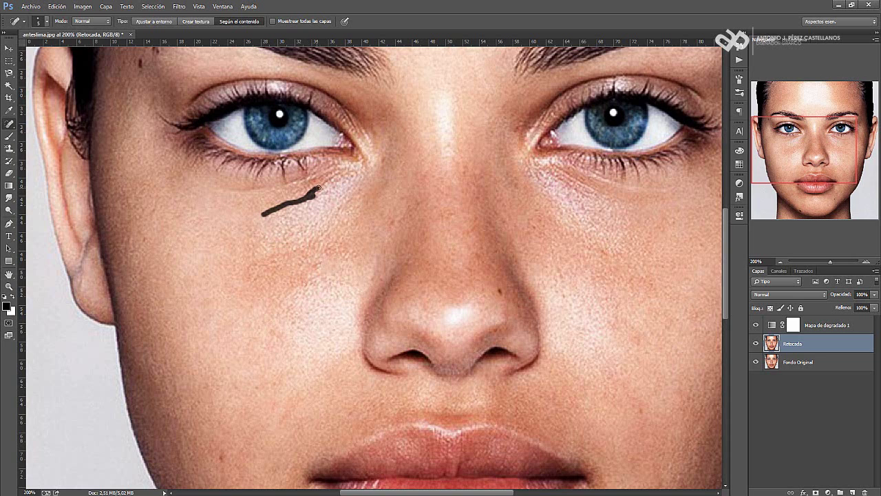
{"action": "left_click_drag", "start_coordinate": [342, 176], "coordinate": [342, 176]}
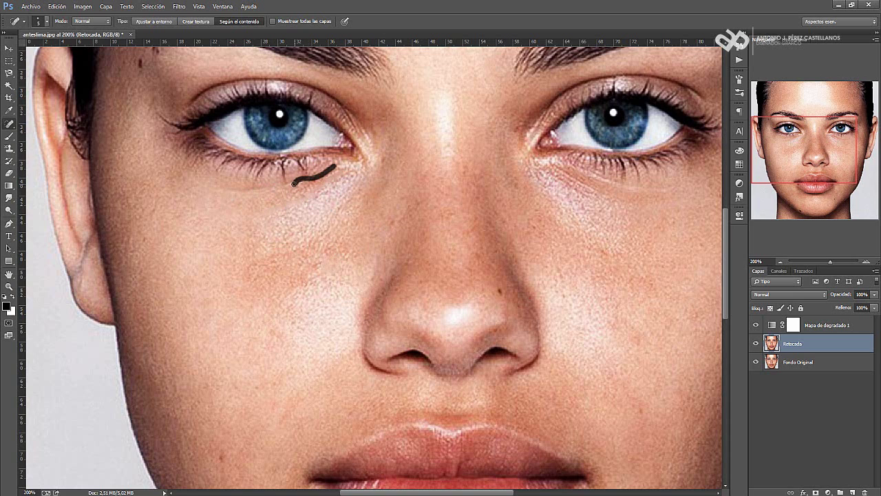
{"action": "left_click_drag", "start_coordinate": [301, 180], "coordinate": [300, 180]}
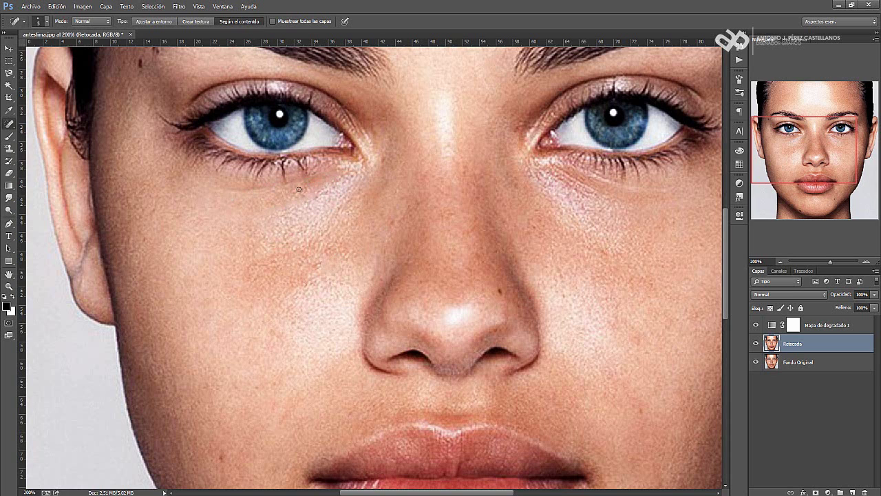
Step: Zoom in under the right eye and heal its lines and creases
{"action": "double_click", "coordinate": [14, 287]}
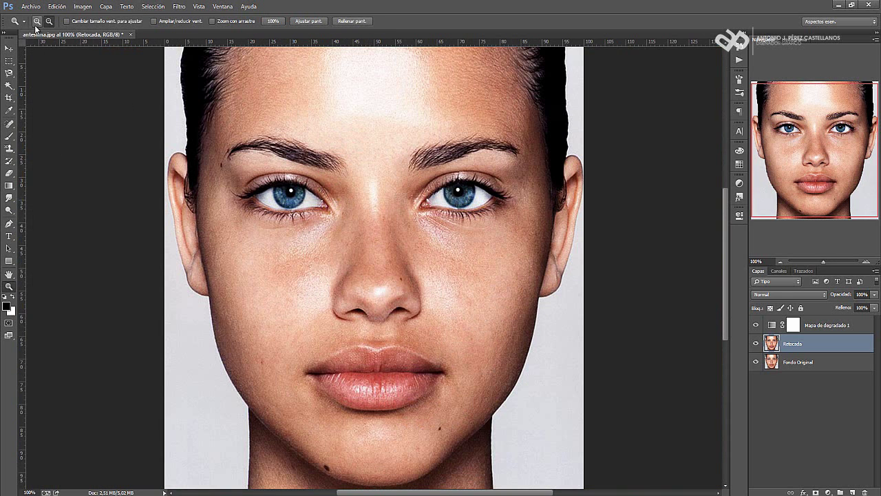
{"action": "left_click", "coordinate": [460, 227]}
{"action": "left_click", "coordinate": [453, 248]}
{"action": "left_click", "coordinate": [15, 142]}
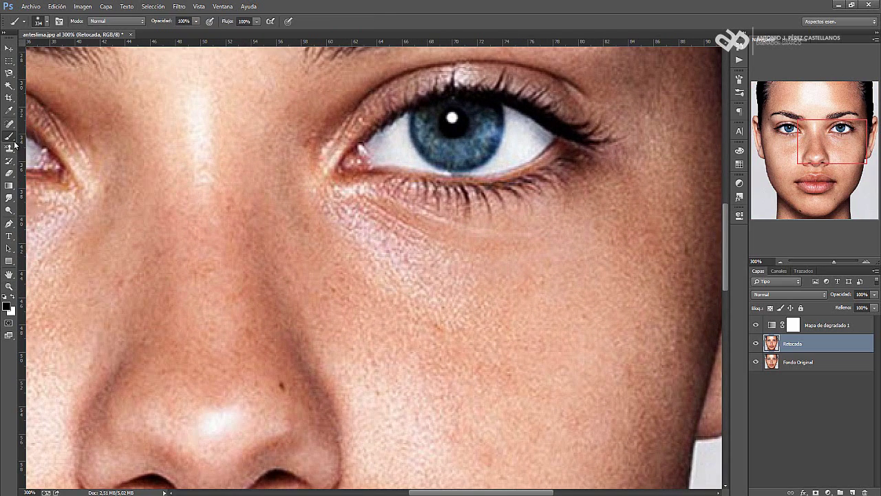
{"action": "left_click", "coordinate": [47, 23]}
{"action": "left_click", "coordinate": [9, 126]}
{"action": "left_click", "coordinate": [43, 24]}
{"action": "left_click", "coordinate": [17, 50]}
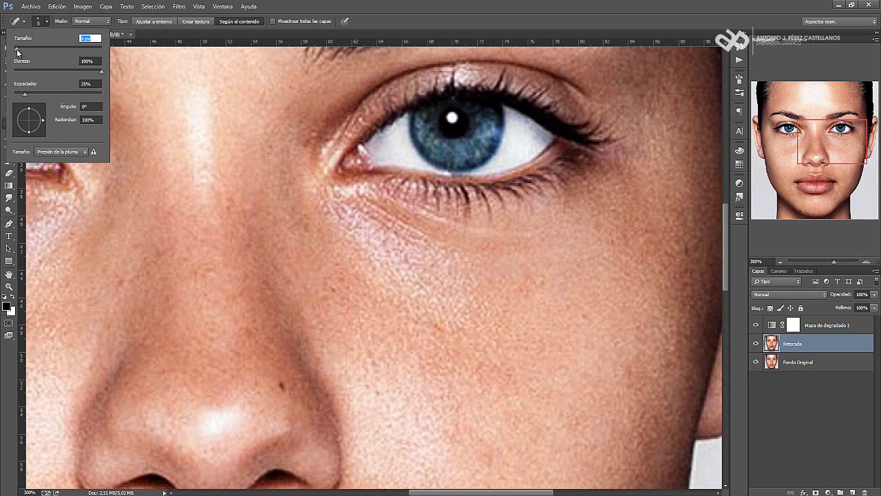
{"action": "mouse_move", "coordinate": [406, 225]}
{"action": "left_mouse_down"}
{"action": "mouse_move", "coordinate": [360, 198]}
{"action": "mouse_move", "coordinate": [436, 239]}
{"action": "mouse_move", "coordinate": [475, 246]}
{"action": "left_mouse_up"}
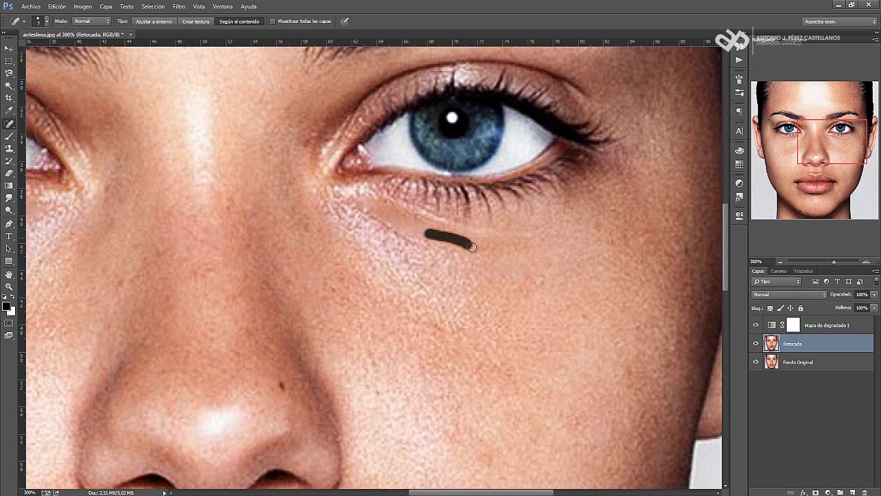
{"action": "mouse_move", "coordinate": [418, 239]}
{"action": "left_mouse_down"}
{"action": "mouse_move", "coordinate": [370, 214]}
{"action": "mouse_move", "coordinate": [413, 241]}
{"action": "left_mouse_up"}
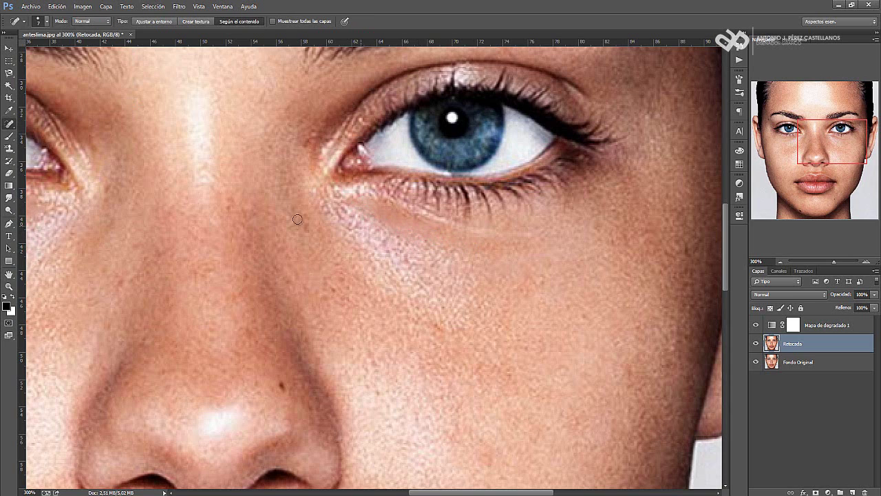
Step: Scroll around the face at 100% and zoom in on the lips and chin
{"action": "double_click", "coordinate": [8, 287]}
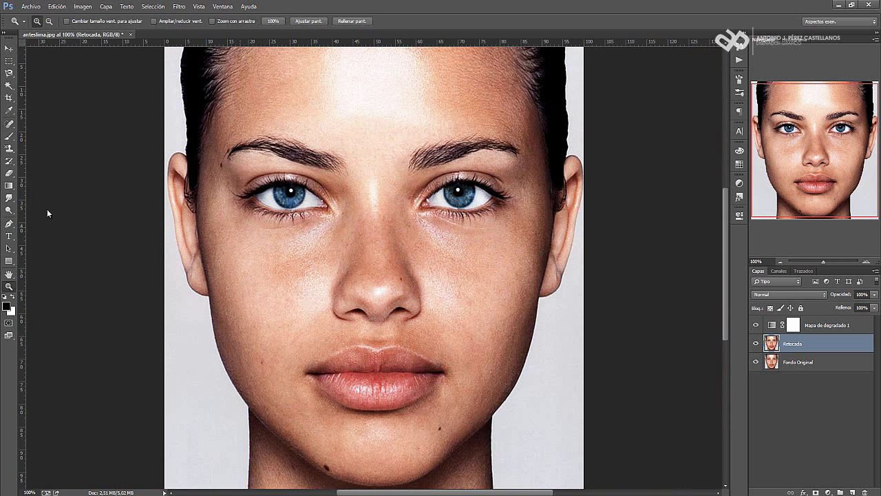
{"action": "scroll", "coordinate": [30, 171], "scroll_direction": "up", "scroll_amount": 1}
{"action": "scroll", "coordinate": [165, 130], "scroll_direction": "up", "scroll_amount": 1}
{"action": "scroll", "coordinate": [310, 179], "scroll_direction": "up", "scroll_amount": 1}
{"action": "scroll", "coordinate": [465, 228], "scroll_direction": "up", "scroll_amount": 1}
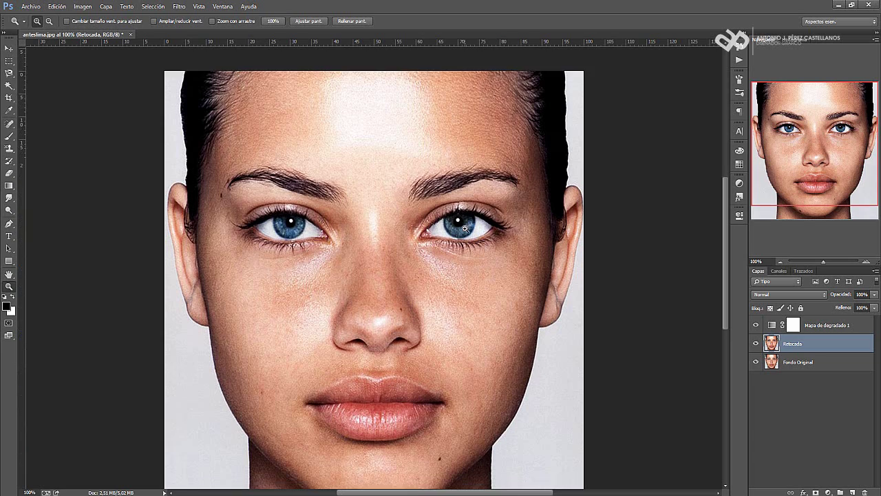
{"action": "scroll", "coordinate": [464, 228], "scroll_direction": "down", "scroll_amount": 1}
{"action": "scroll", "coordinate": [440, 236], "scroll_direction": "down", "scroll_amount": 1}
{"action": "scroll", "coordinate": [413, 245], "scroll_direction": "down", "scroll_amount": 1}
{"action": "scroll", "coordinate": [371, 258], "scroll_direction": "down", "scroll_amount": 1}
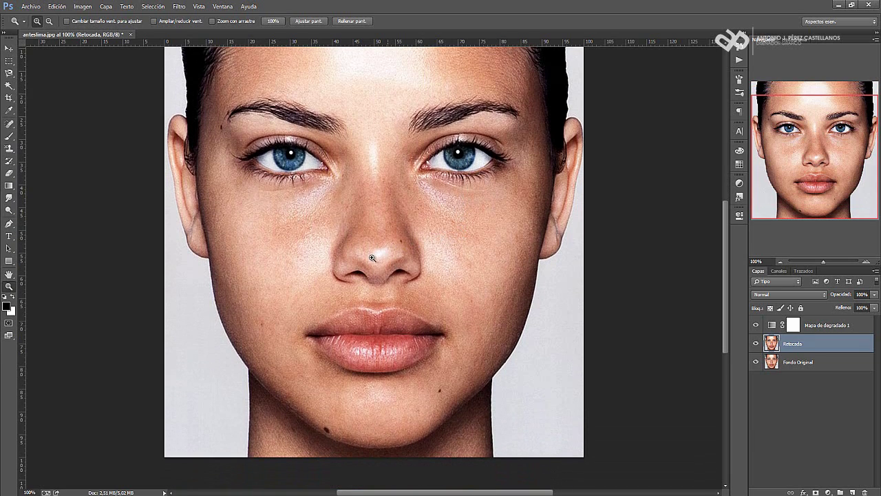
{"action": "double_click", "coordinate": [303, 434]}
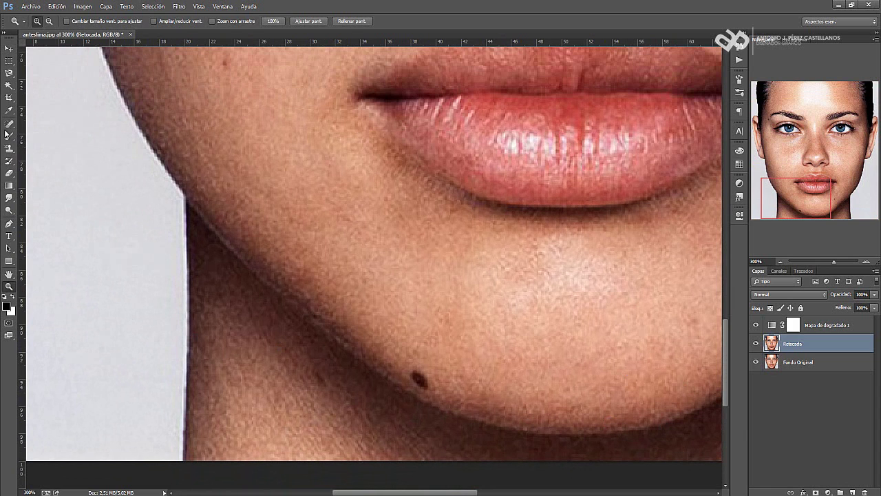
Step: Enlarge the Spot Healing Brush to 16 px
{"action": "left_click", "coordinate": [8, 122]}
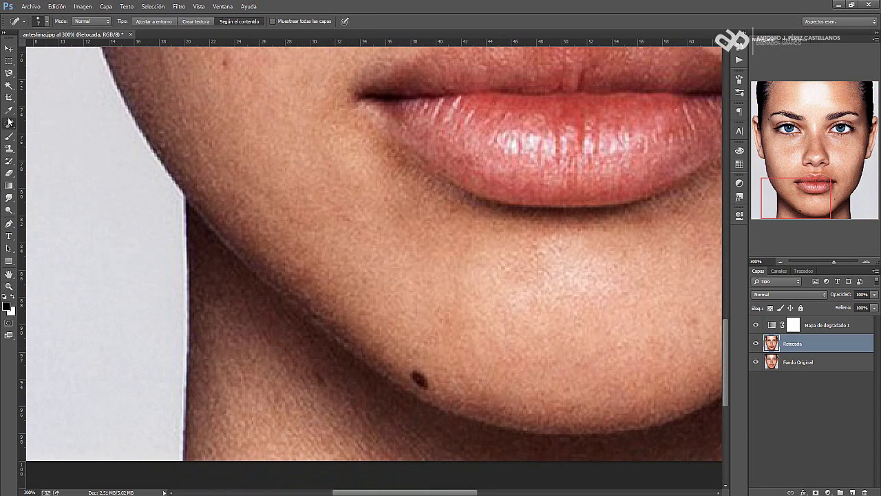
{"action": "left_click", "coordinate": [43, 22]}
{"action": "left_click_drag", "start_coordinate": [21, 49], "coordinate": [24, 50]}
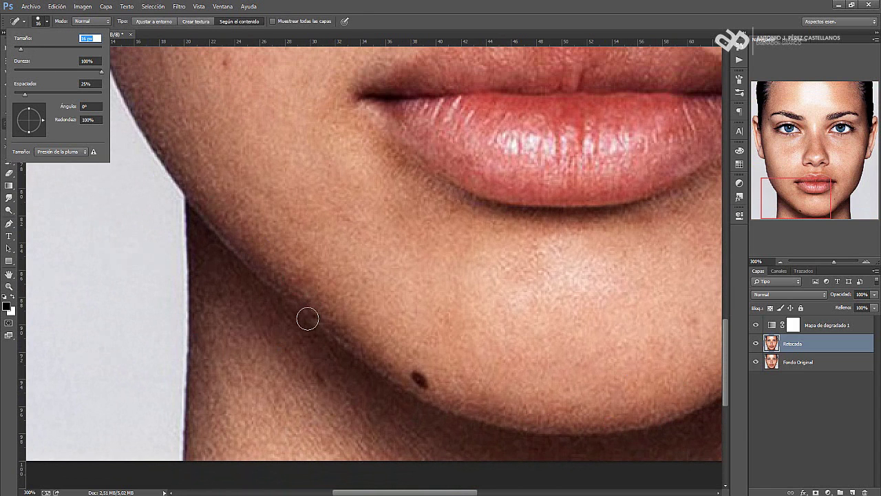
{"action": "left_click", "coordinate": [319, 377]}
Step: Zoom out to 66.7% to review the whole retouched face
{"action": "left_click_drag", "start_coordinate": [810, 203], "coordinate": [821, 131]}
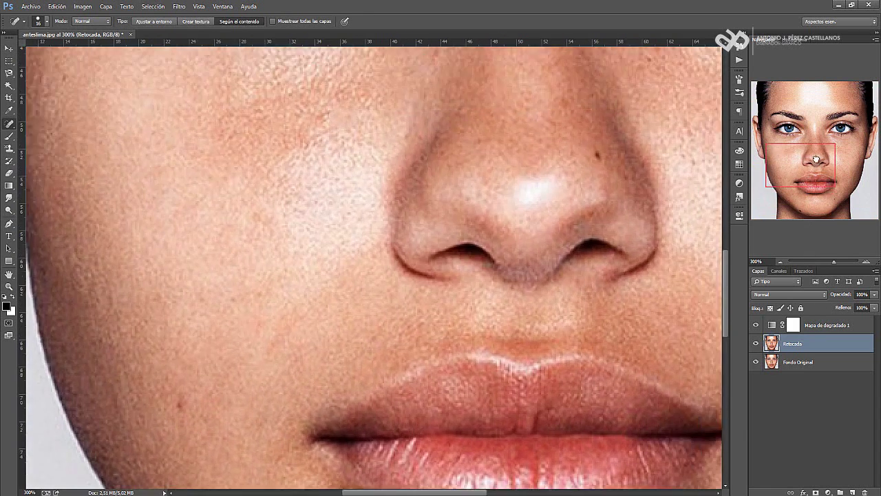
{"action": "left_click", "coordinate": [9, 287]}
{"action": "key", "text": "ctrl+1"}
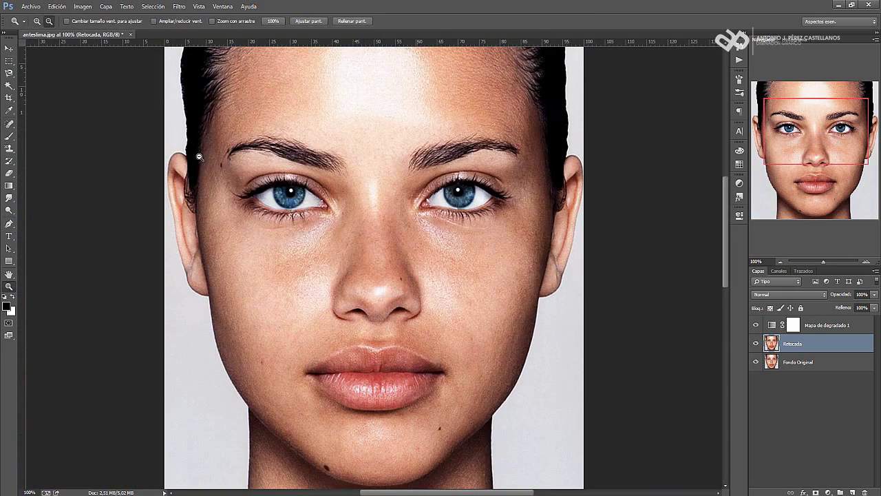
{"action": "left_click", "coordinate": [411, 181], "text": "alt"}
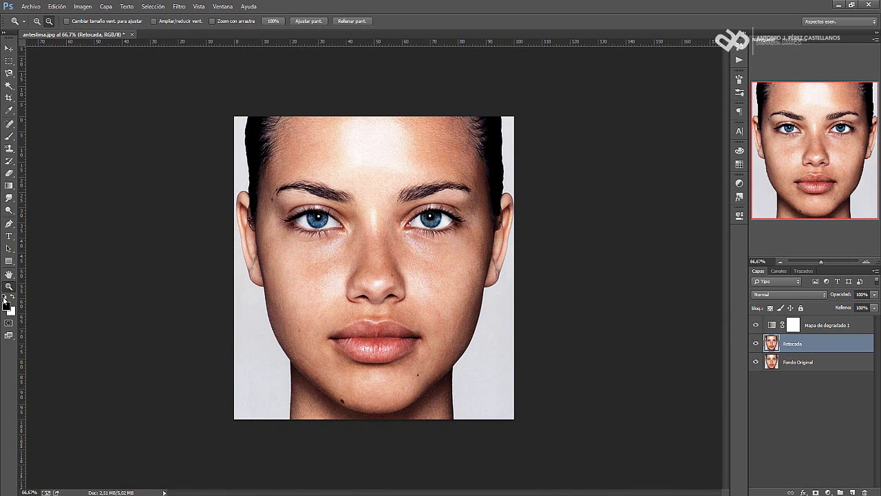
{"action": "key", "text": "ctrl+1"}
Step: Zoom in on the eyes, add a new empty layer, and choose a 24 px brush
{"action": "left_click", "coordinate": [231, 184], "text": "alt"}
{"action": "left_click", "coordinate": [40, 24]}
{"action": "left_click", "coordinate": [354, 244]}
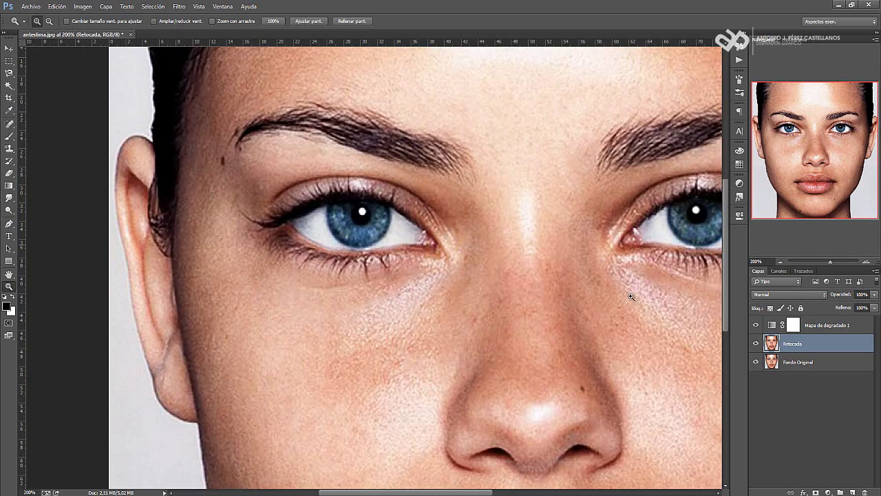
{"action": "left_click_drag", "start_coordinate": [816, 137], "coordinate": [828, 140]}
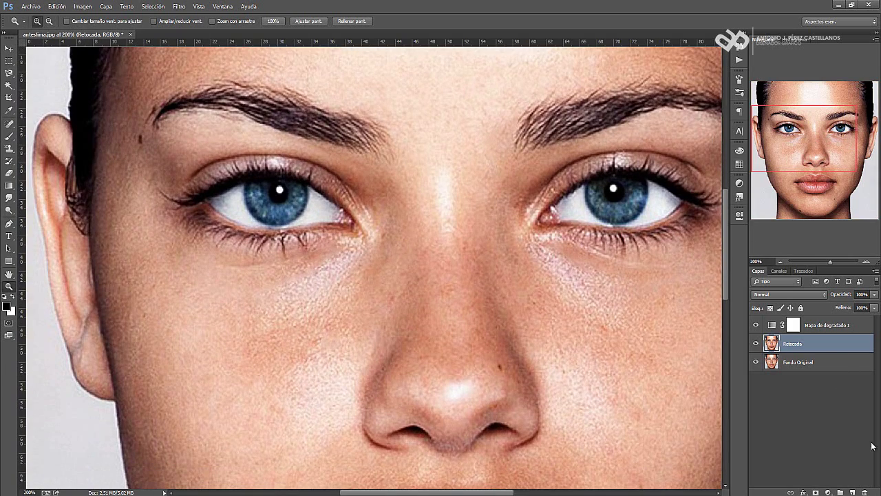
{"action": "left_click", "coordinate": [854, 491]}
{"action": "left_click", "coordinate": [8, 137]}
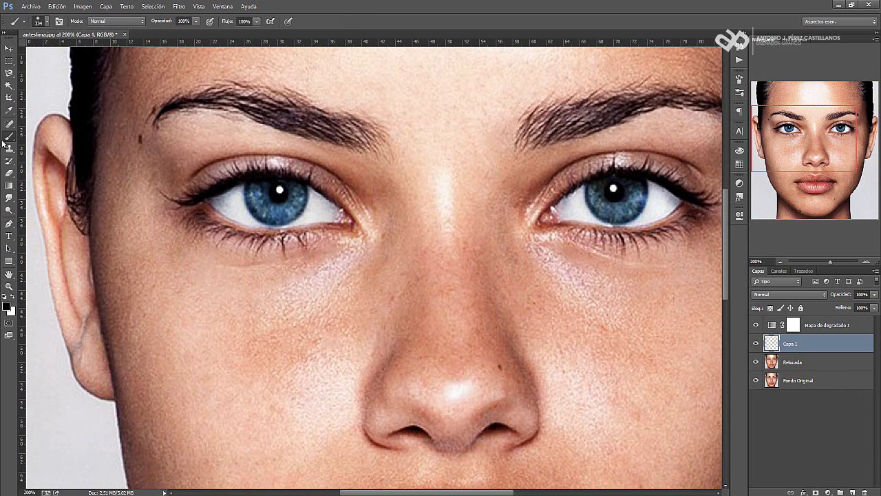
{"action": "left_click", "coordinate": [44, 24]}
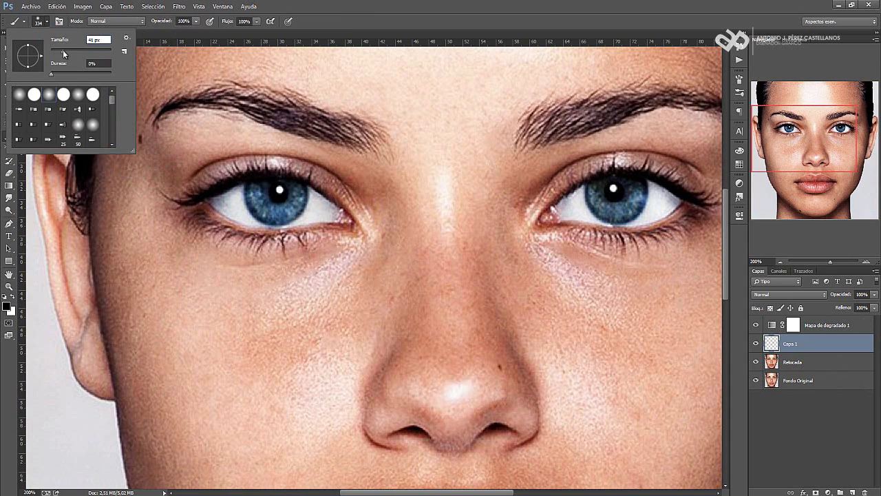
{"action": "type", "text": "24"}
{"action": "left_click", "coordinate": [103, 21]}
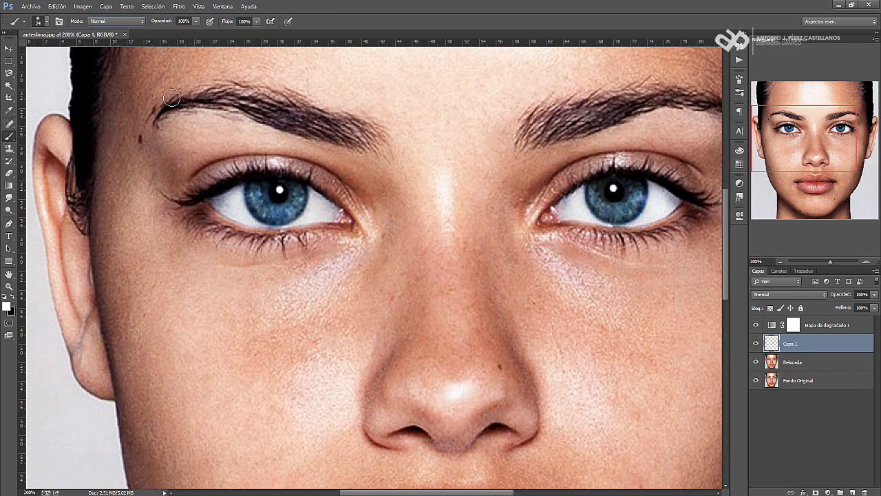
Step: Paint over the left and right eyes in solid white on Capa 1
{"action": "mouse_move", "coordinate": [211, 202]}
{"action": "left_mouse_down"}
{"action": "mouse_move", "coordinate": [256, 193]}
{"action": "mouse_move", "coordinate": [263, 222]}
{"action": "mouse_move", "coordinate": [232, 207]}
{"action": "mouse_move", "coordinate": [295, 203]}
{"action": "mouse_move", "coordinate": [252, 215]}
{"action": "mouse_move", "coordinate": [293, 199]}
{"action": "mouse_move", "coordinate": [219, 199]}
{"action": "left_mouse_up"}
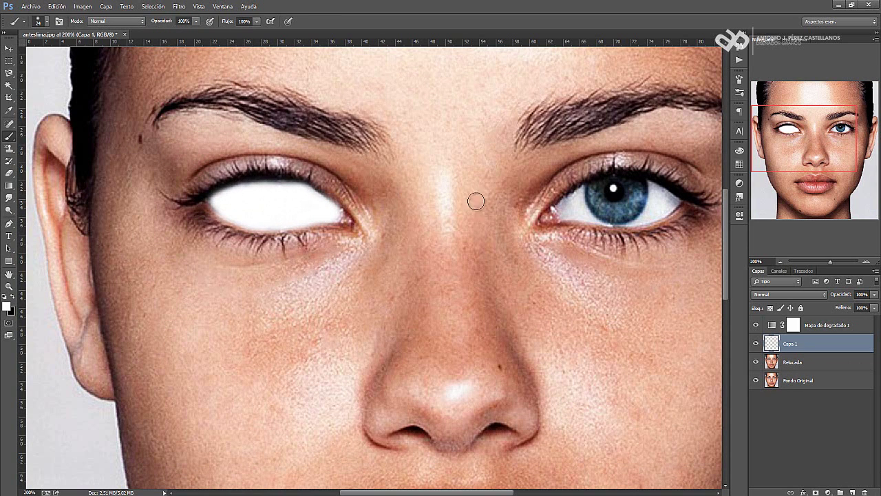
{"action": "mouse_move", "coordinate": [567, 203]}
{"action": "left_mouse_down"}
{"action": "mouse_move", "coordinate": [620, 187]}
{"action": "mouse_move", "coordinate": [679, 200]}
{"action": "mouse_move", "coordinate": [638, 191]}
{"action": "mouse_move", "coordinate": [571, 204]}
{"action": "mouse_move", "coordinate": [585, 215]}
{"action": "mouse_move", "coordinate": [634, 204]}
{"action": "mouse_move", "coordinate": [606, 216]}
{"action": "mouse_move", "coordinate": [650, 209]}
{"action": "mouse_move", "coordinate": [629, 220]}
{"action": "mouse_move", "coordinate": [595, 216]}
{"action": "mouse_move", "coordinate": [615, 187]}
{"action": "mouse_move", "coordinate": [604, 186]}
{"action": "mouse_move", "coordinate": [665, 196]}
{"action": "mouse_move", "coordinate": [666, 204]}
{"action": "mouse_move", "coordinate": [569, 214]}
{"action": "left_mouse_up"}
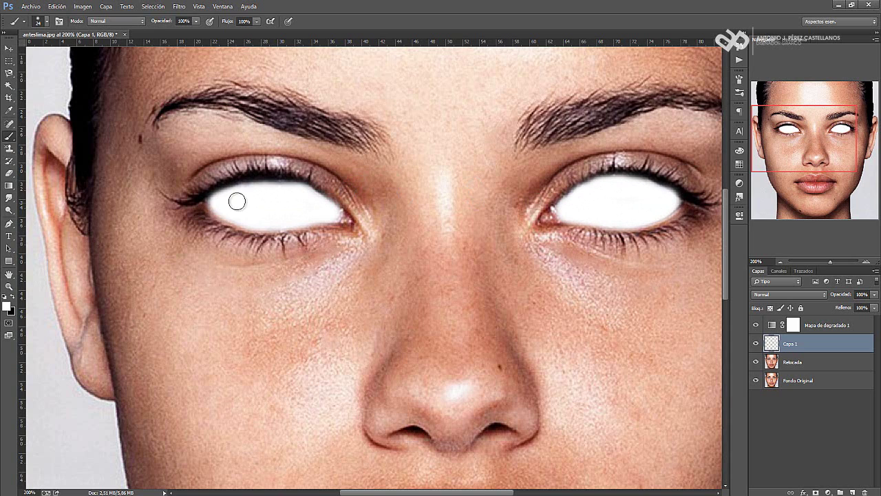
{"action": "left_click", "coordinate": [9, 286]}
Step: Set Capa 1 to Superponer at 25% opacity, then zoom out to 66.7%
{"action": "left_click", "coordinate": [233, 234], "text": "alt"}
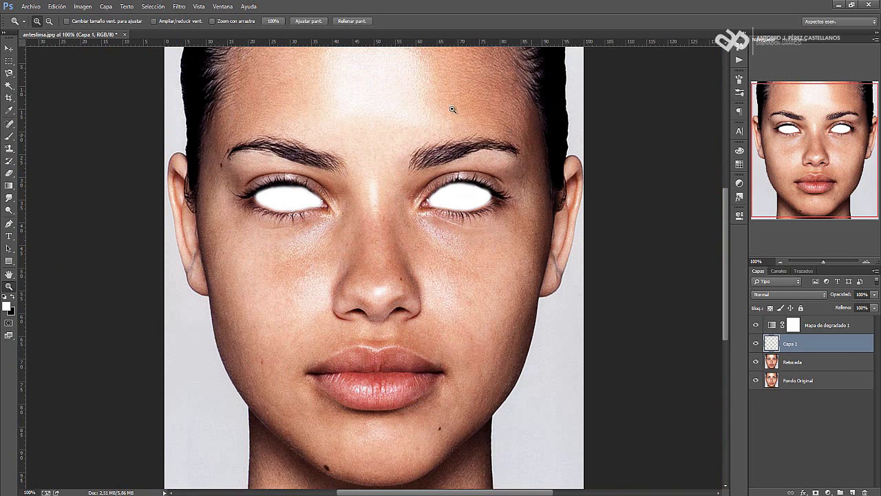
{"action": "left_click", "coordinate": [792, 295]}
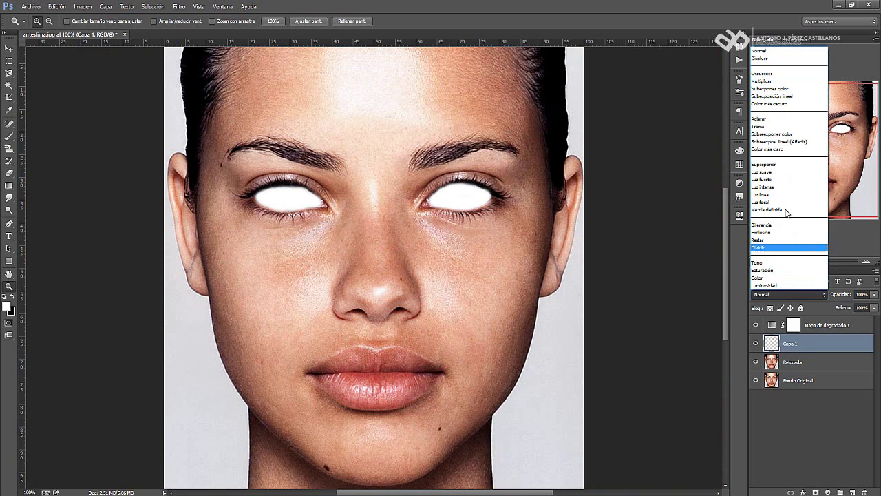
{"action": "left_click", "coordinate": [785, 73]}
{"action": "key", "text": "Down"}
{"action": "key", "text": "Down"}
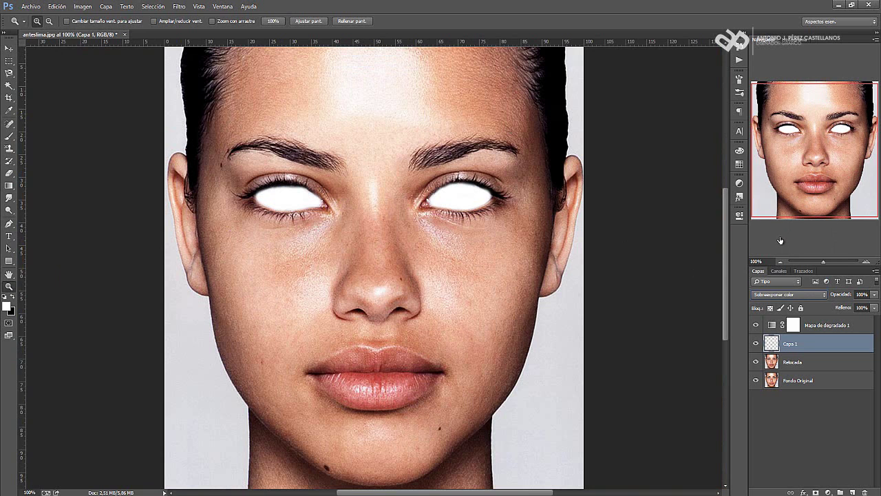
{"action": "key", "text": "Down"}
{"action": "key", "text": "Down"}
{"action": "key", "text": "Down"}
{"action": "key", "text": "Down"}
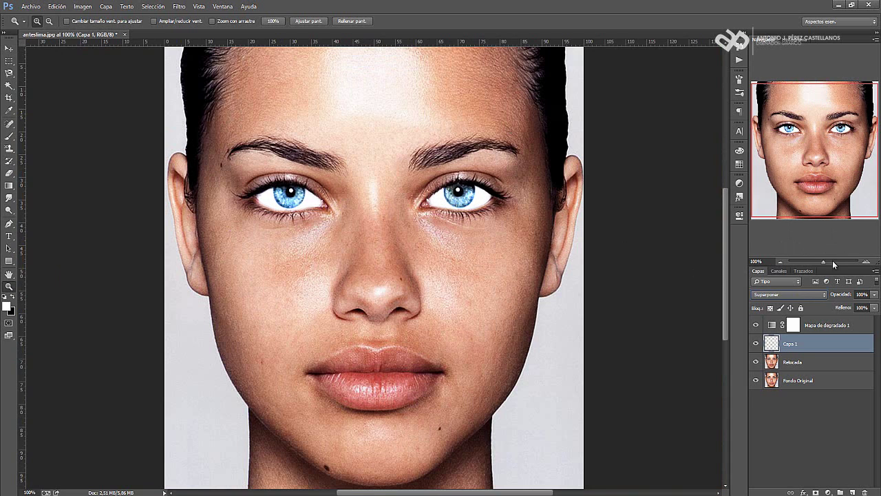
{"action": "left_click", "coordinate": [875, 295]}
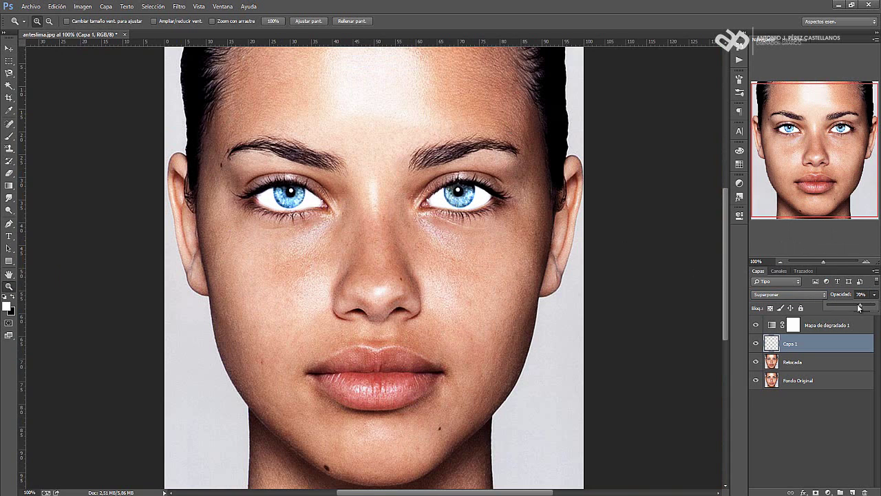
{"action": "left_click_drag", "start_coordinate": [816, 307], "coordinate": [834, 309]}
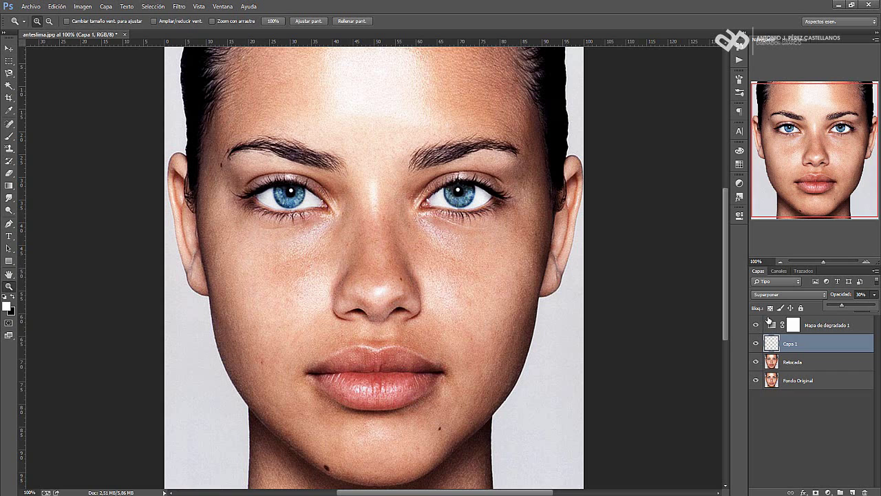
{"action": "mouse_move", "coordinate": [840, 308]}
{"action": "left_mouse_down"}
{"action": "mouse_move", "coordinate": [830, 308]}
{"action": "mouse_move", "coordinate": [846, 308]}
{"action": "left_mouse_up"}
{"action": "left_click_drag", "start_coordinate": [840, 305], "coordinate": [839, 305]}
{"action": "left_click", "coordinate": [320, 145]}
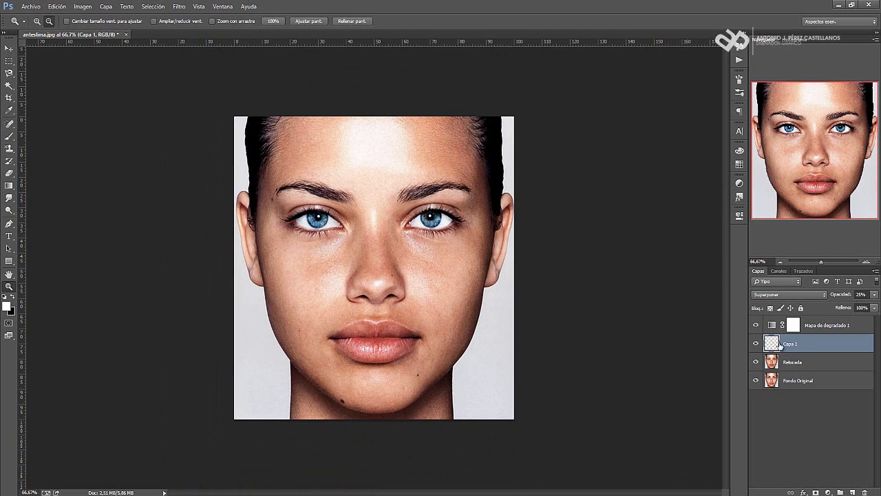
Step: Duplicate Retocada, Capa 1 and Mapa de degradado 1, then merge the copies into one layer
{"action": "left_click", "coordinate": [803, 362]}
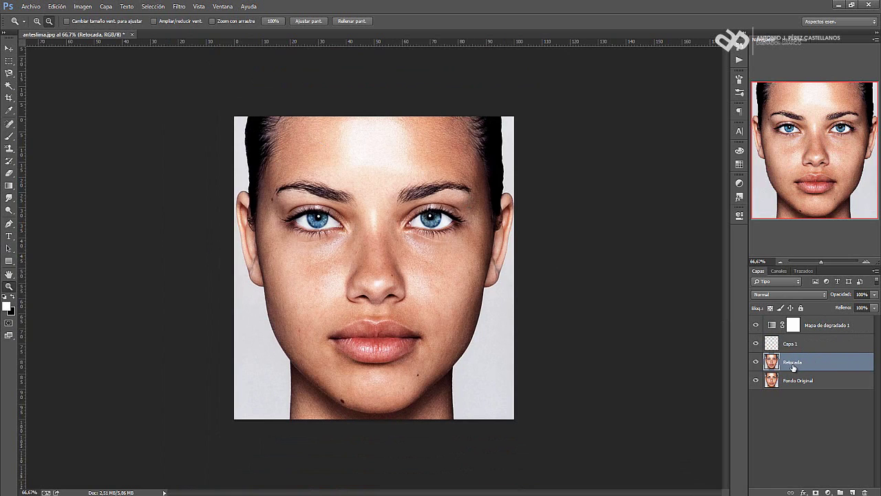
{"action": "left_click", "coordinate": [819, 345], "text": "shift"}
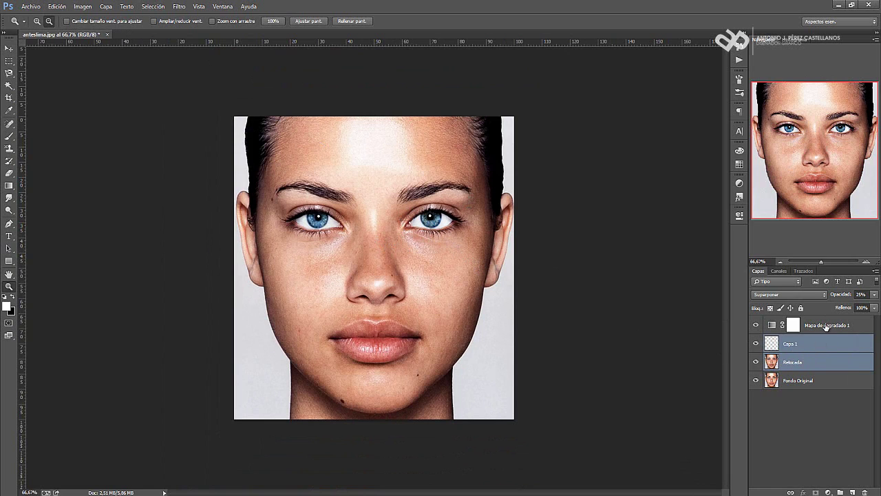
{"action": "left_click", "coordinate": [826, 326], "text": "shift"}
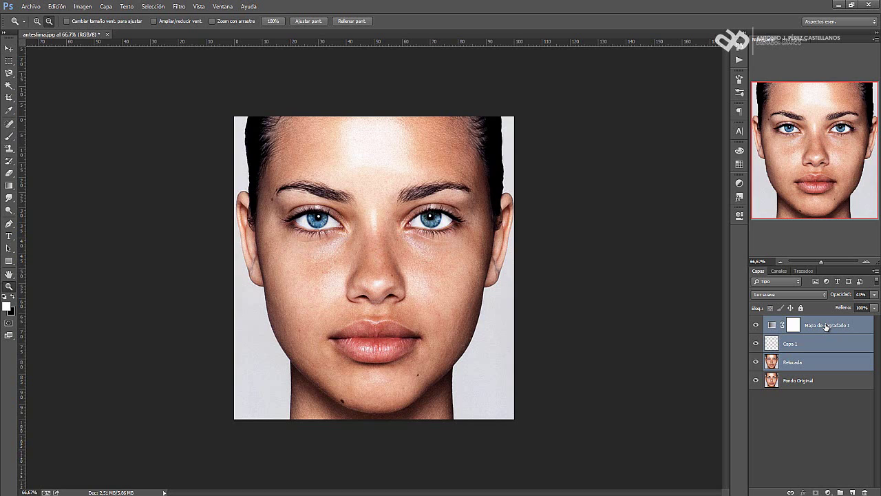
{"action": "key", "text": "ctrl+j"}
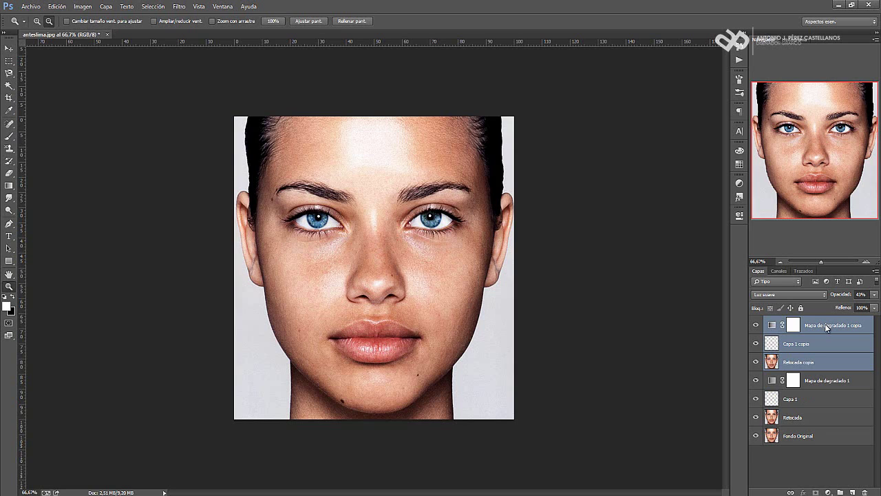
{"action": "key", "text": "ctrl+e"}
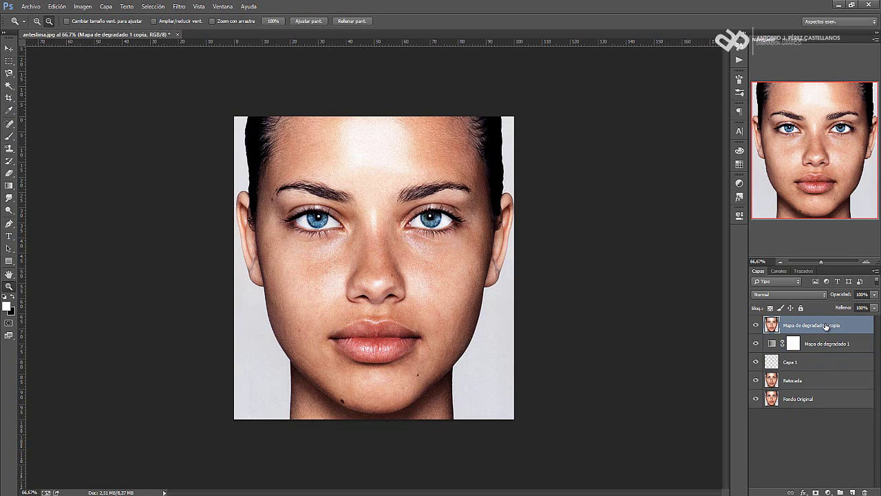
Step: Rename the merged layer Retocada 2 - Topaz
{"action": "double_click", "coordinate": [826, 326]}
{"action": "type", "text": "Retocada 2 - T"}
{"action": "type", "text": "opaz"}
{"action": "key", "text": "Return"}
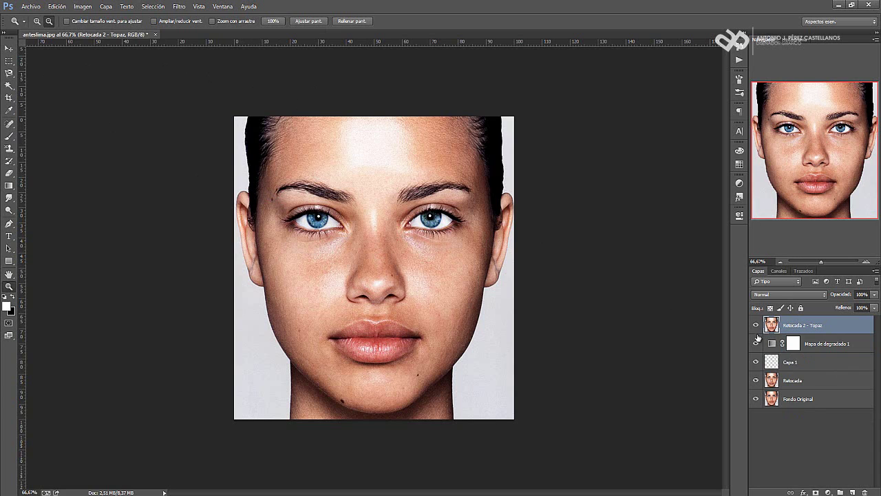
Step: Merge the original Retocada, Capa 1 and Mapa de degradado 1 layers into one hidden layer
{"action": "left_click", "coordinate": [840, 380]}
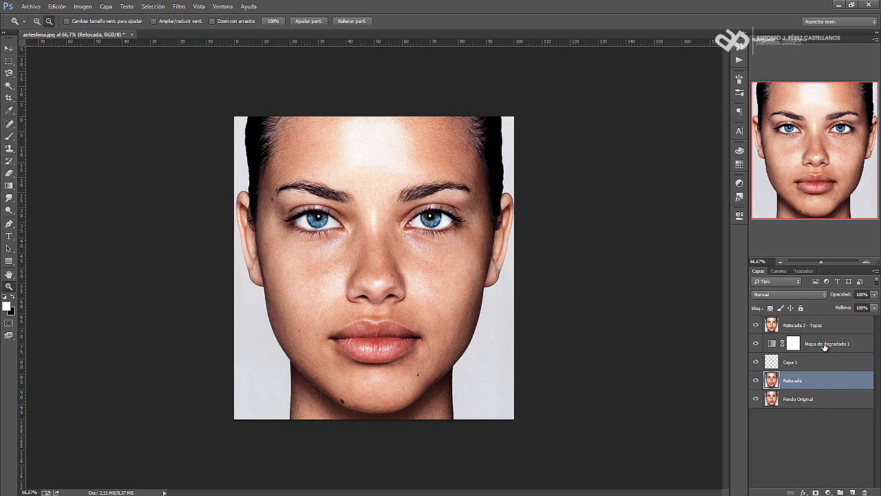
{"action": "left_click", "coordinate": [824, 346], "text": "shift"}
{"action": "key", "text": "ctrl+e"}
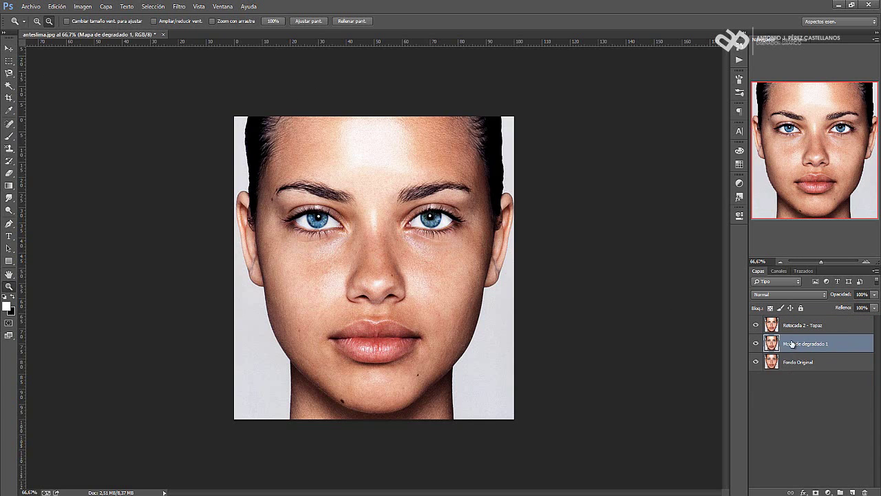
{"action": "left_click", "coordinate": [759, 344]}
Step: Toggle Retocada 2 - Topaz visibility to compare, then select it and open the filter list
{"action": "left_click", "coordinate": [756, 325]}
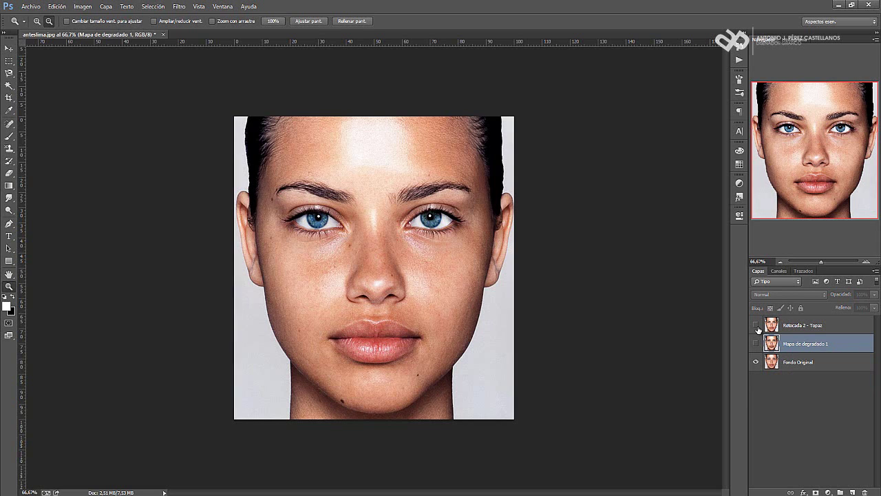
{"action": "left_click", "coordinate": [756, 325]}
{"action": "left_click", "coordinate": [757, 325]}
{"action": "left_click", "coordinate": [757, 326]}
{"action": "left_click", "coordinate": [758, 326]}
{"action": "left_click", "coordinate": [757, 326]}
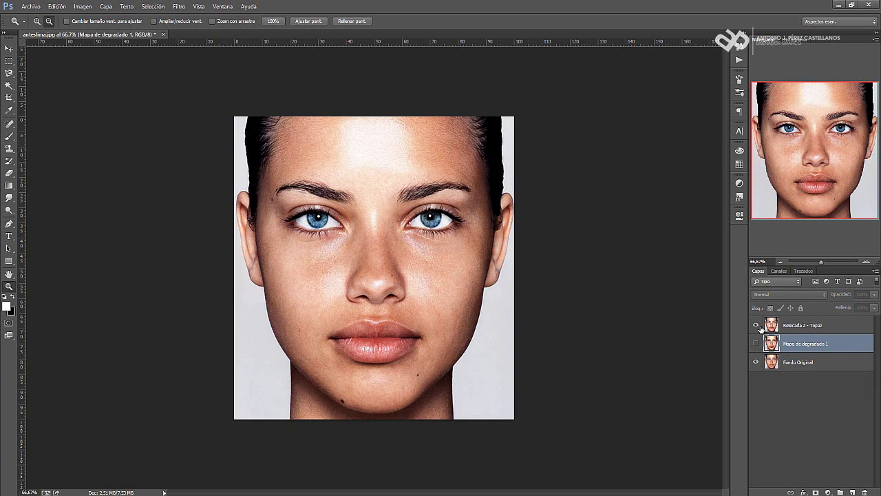
{"action": "left_click", "coordinate": [760, 325]}
{"action": "left_click", "coordinate": [792, 327]}
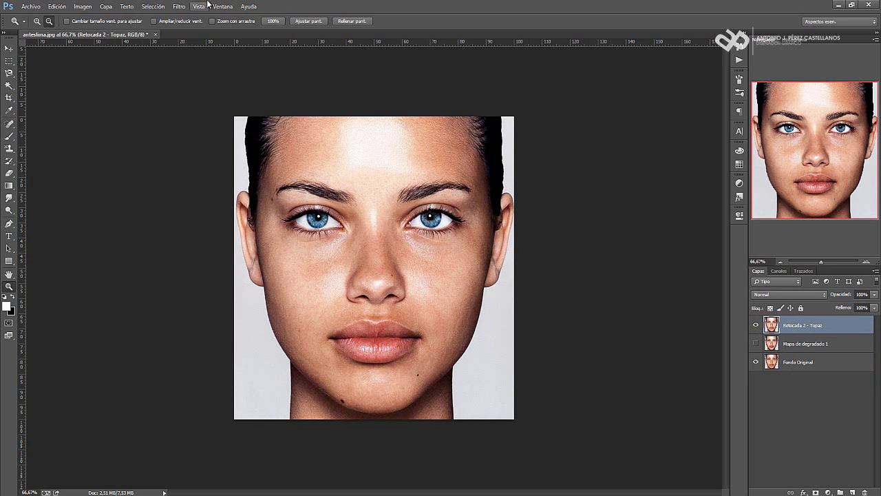
{"action": "left_click", "coordinate": [179, 7]}
{"action": "mouse_move", "coordinate": [241, 206]}
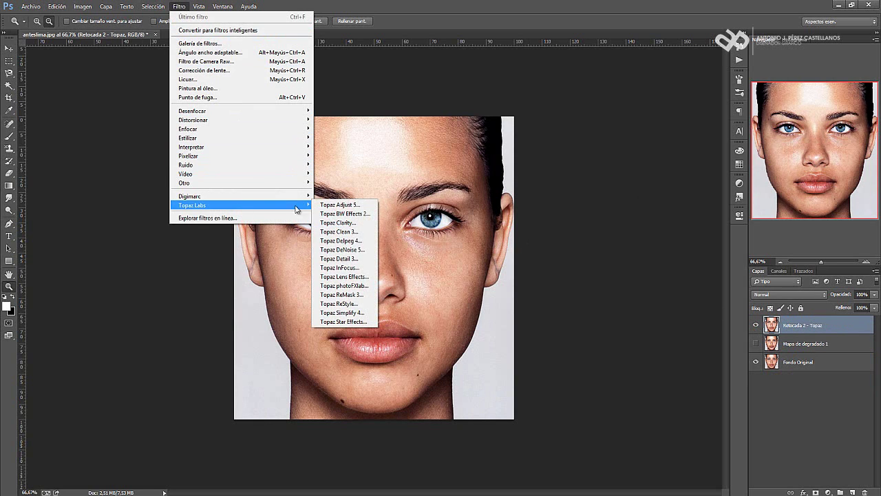
Step: Apply Topaz Adjust 5's Detail - Medium preset to Retocada 2 - Topaz and reopen the Topaz filters
{"action": "left_click", "coordinate": [327, 206]}
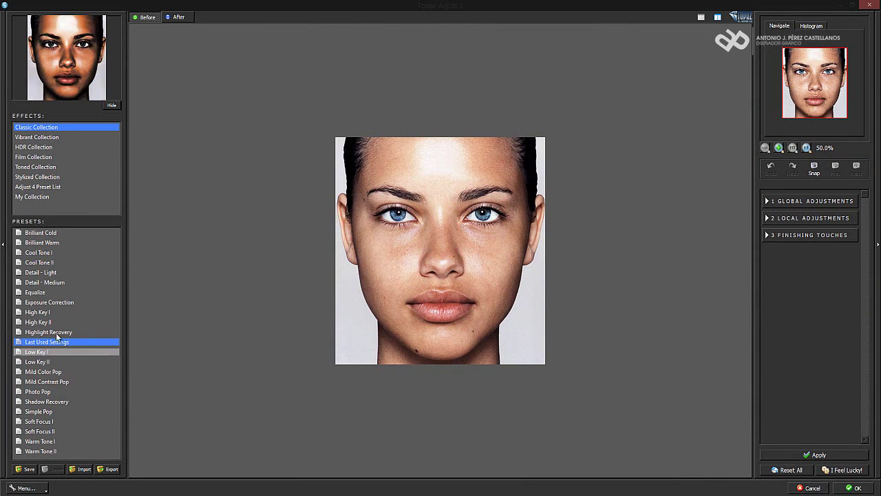
{"action": "left_click", "coordinate": [59, 283]}
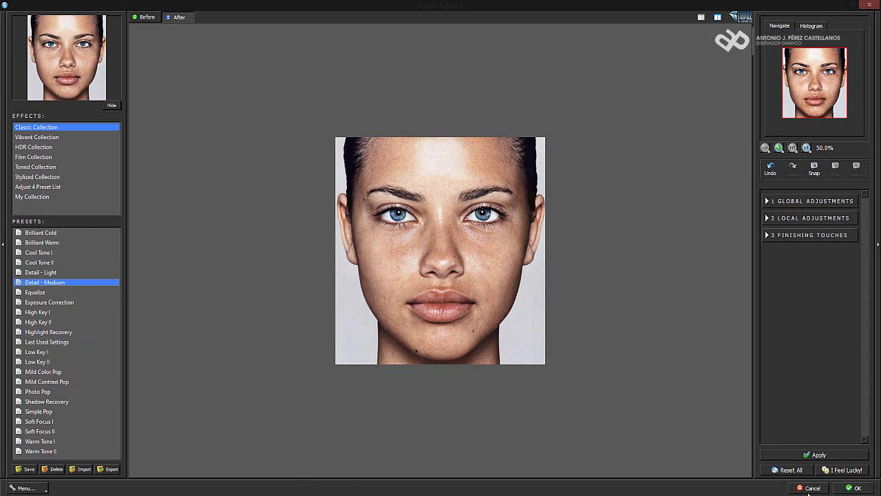
{"action": "left_click", "coordinate": [854, 487]}
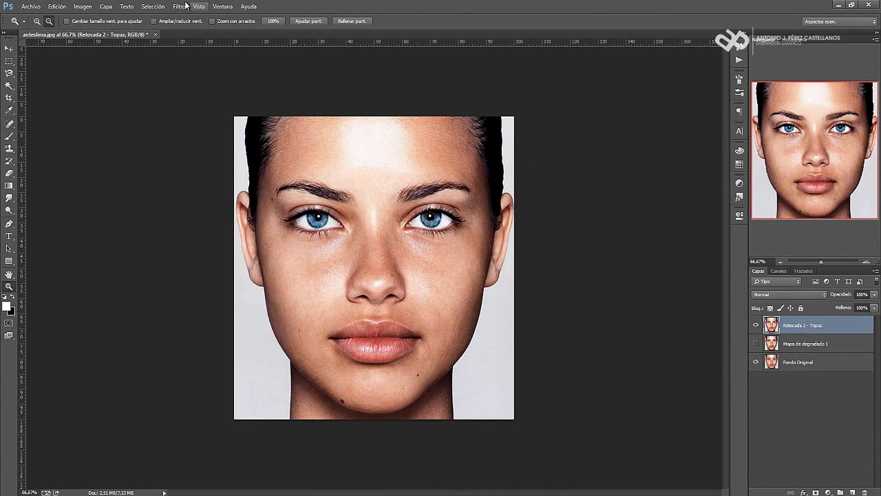
{"action": "left_click", "coordinate": [179, 6]}
{"action": "mouse_move", "coordinate": [192, 205]}
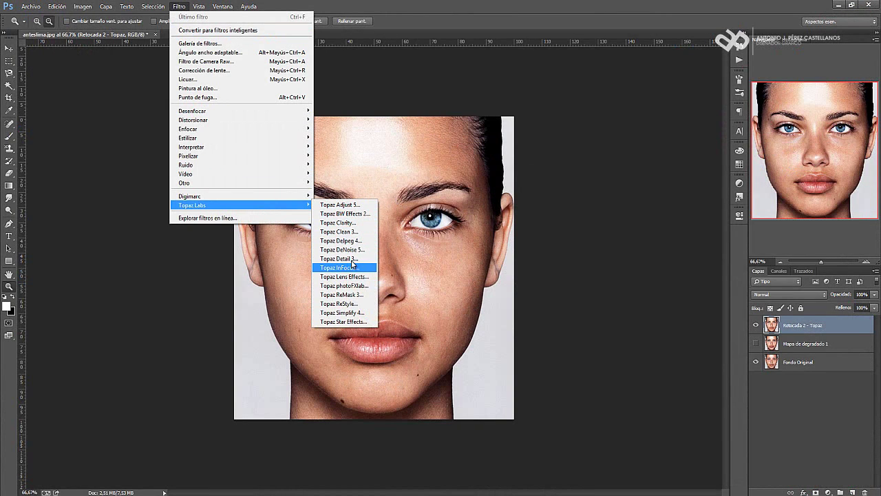
Step: Open Topaz DeNoise 5 and compare the JPEG light, moderate, strong and strongest presets
{"action": "left_click", "coordinate": [348, 250]}
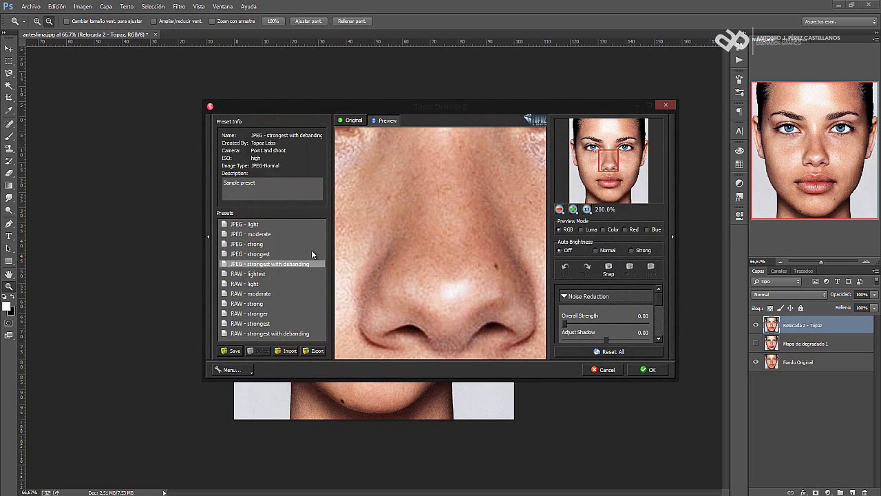
{"action": "left_click", "coordinate": [272, 234]}
{"action": "left_click_drag", "start_coordinate": [609, 160], "coordinate": [596, 156]}
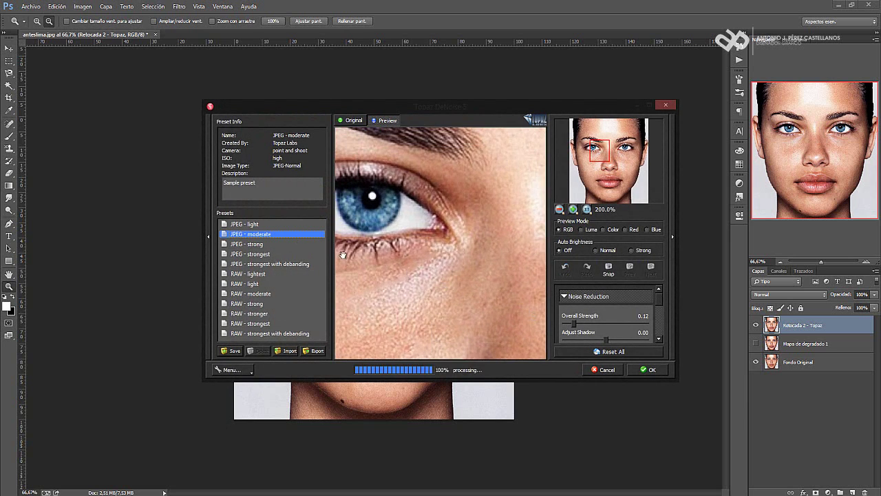
{"action": "left_click", "coordinate": [625, 167]}
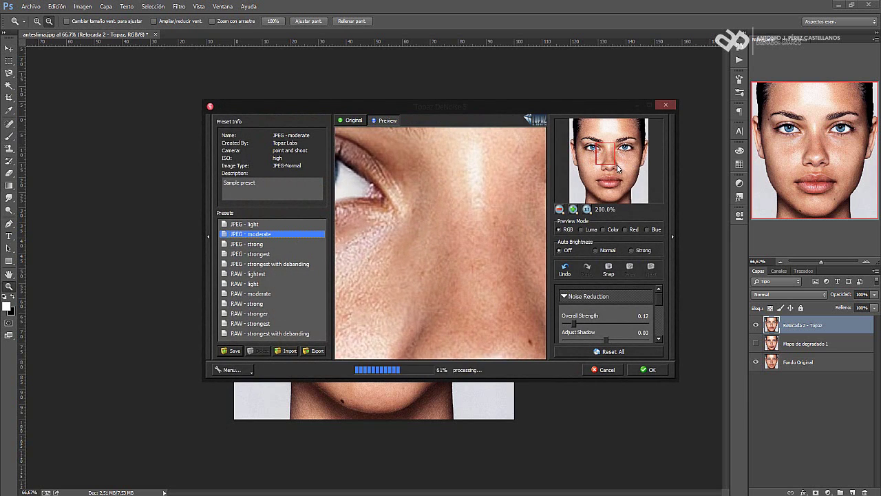
{"action": "left_click", "coordinate": [275, 243]}
{"action": "left_click_drag", "start_coordinate": [353, 241], "coordinate": [450, 254]}
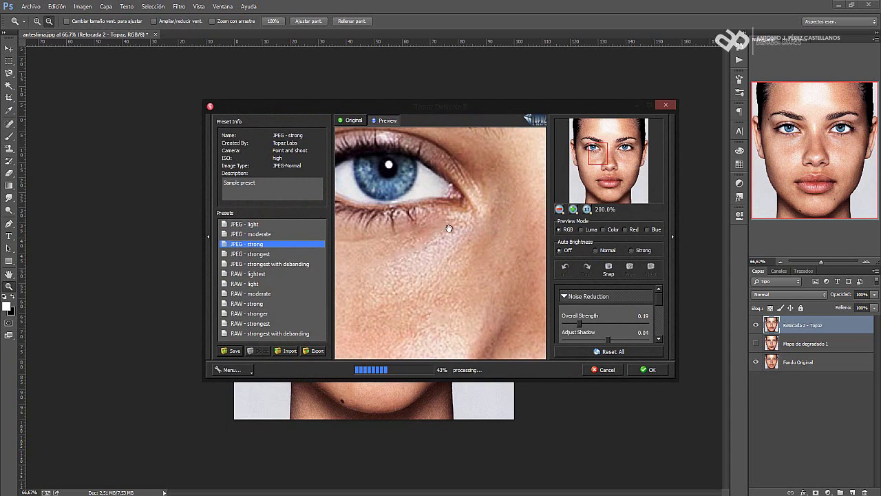
{"action": "left_click", "coordinate": [258, 223]}
{"action": "left_click", "coordinate": [265, 234]}
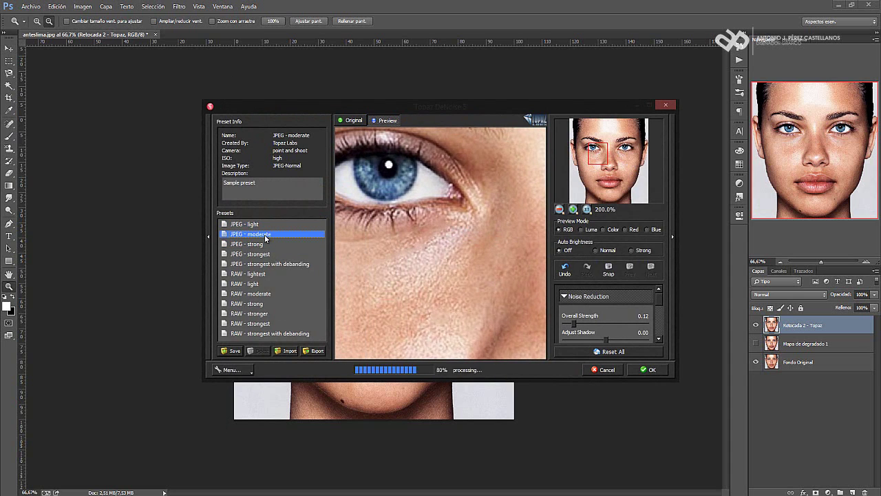
{"action": "left_click_drag", "start_coordinate": [452, 254], "coordinate": [483, 211]}
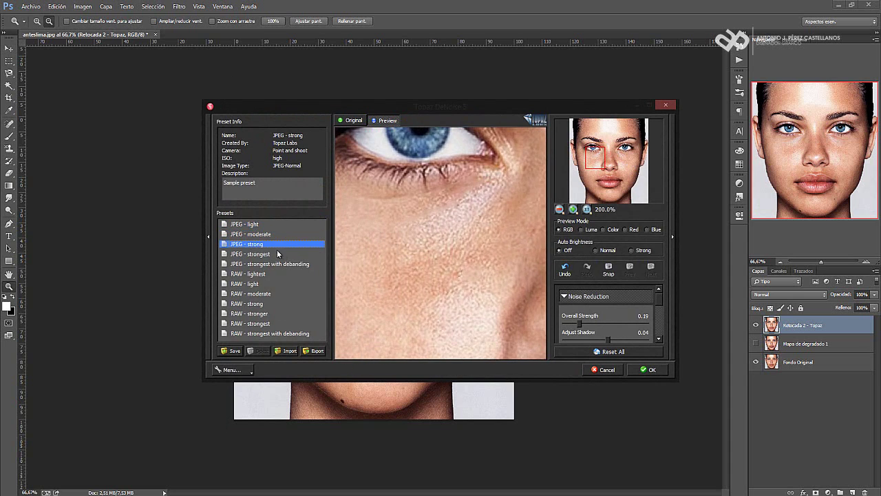
{"action": "left_click", "coordinate": [276, 252]}
{"action": "left_click_drag", "start_coordinate": [407, 258], "coordinate": [419, 220]}
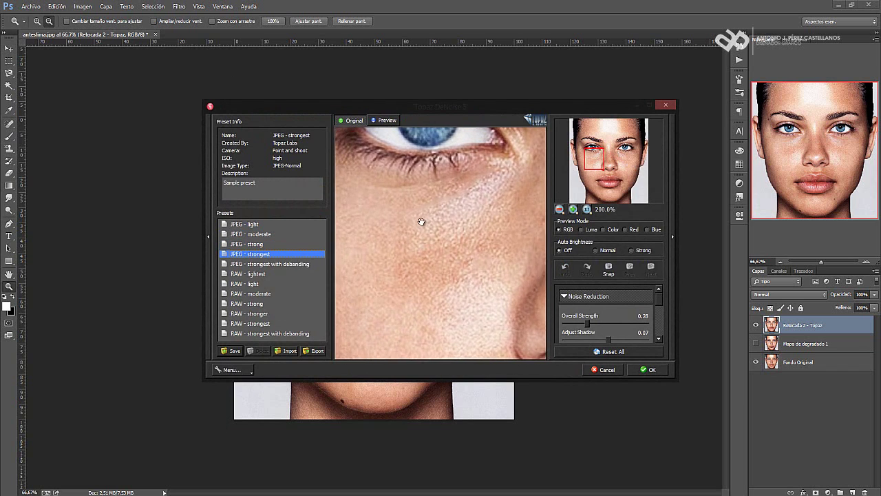
{"action": "left_click", "coordinate": [304, 265]}
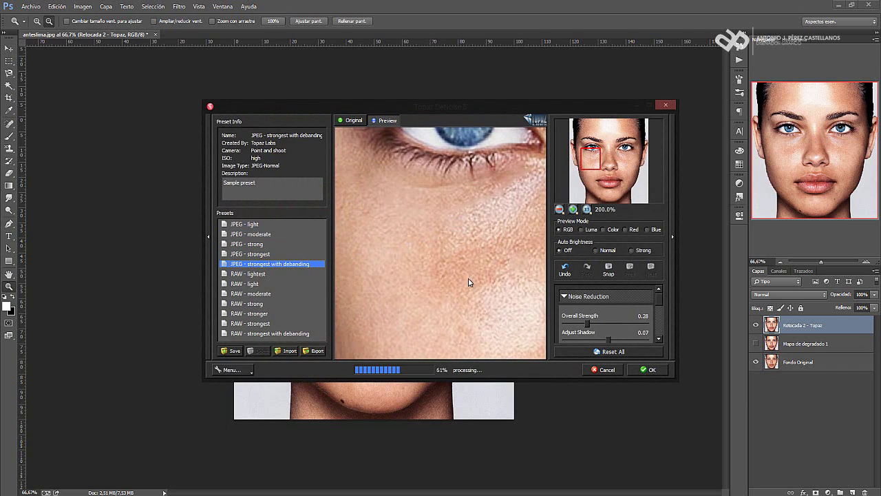
Step: Compare the RAW presets at 100% view, then apply the JPEG - strongest preset
{"action": "left_click", "coordinate": [560, 210]}
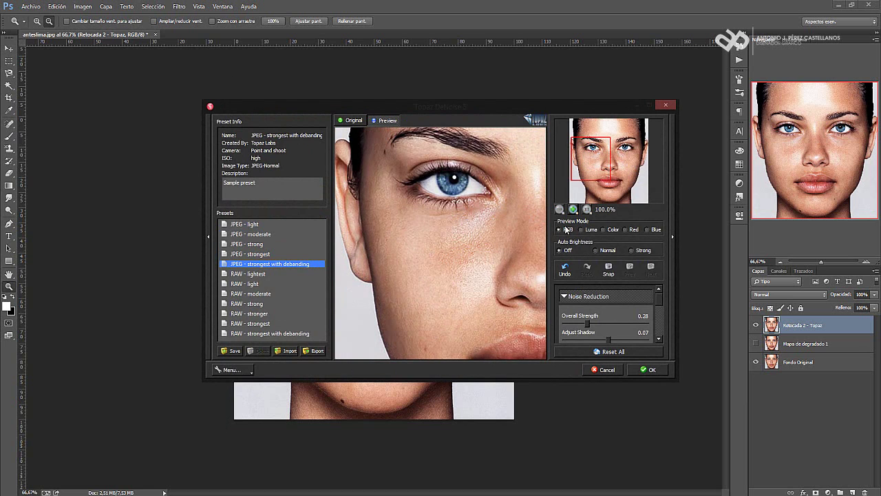
{"action": "mouse_move", "coordinate": [515, 233]}
{"action": "left_mouse_down"}
{"action": "mouse_move", "coordinate": [399, 235]}
{"action": "mouse_move", "coordinate": [462, 278]}
{"action": "left_mouse_up"}
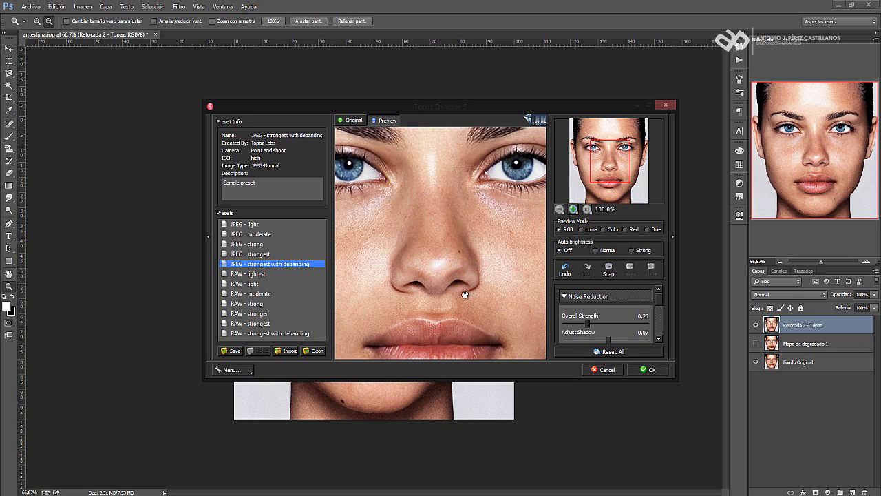
{"action": "left_click_drag", "start_coordinate": [478, 288], "coordinate": [387, 277]}
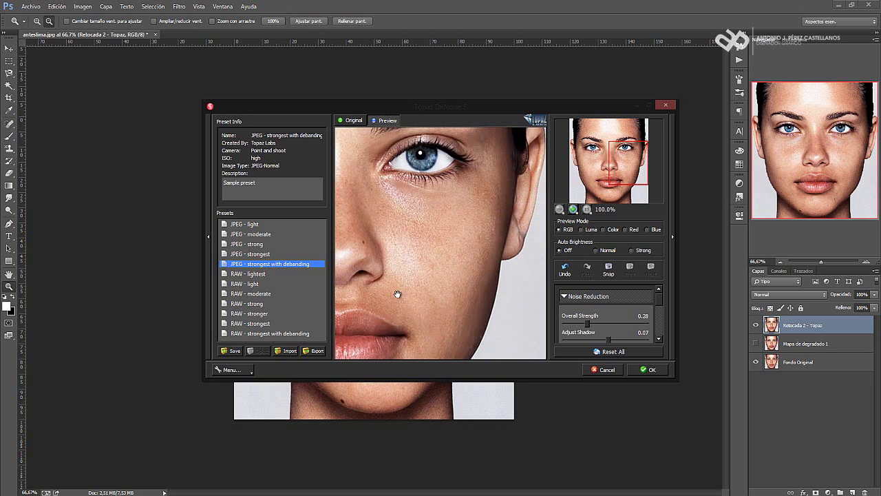
{"action": "left_click", "coordinate": [254, 275]}
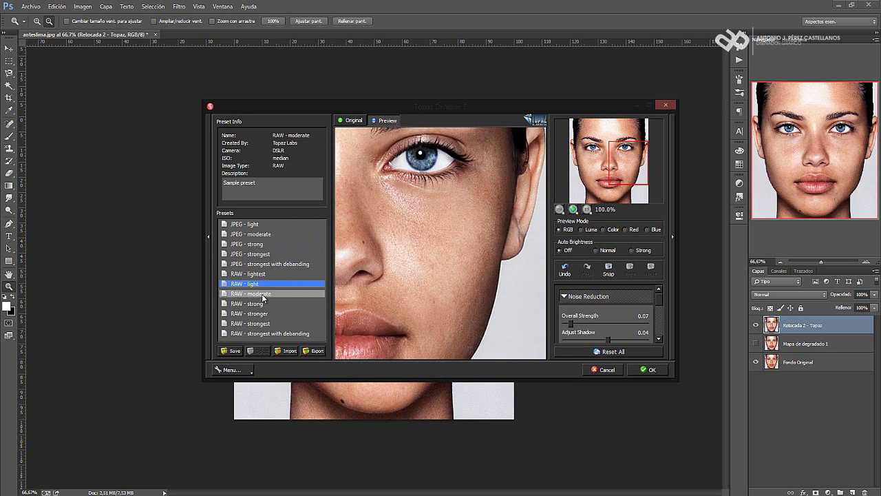
{"action": "left_click", "coordinate": [264, 304]}
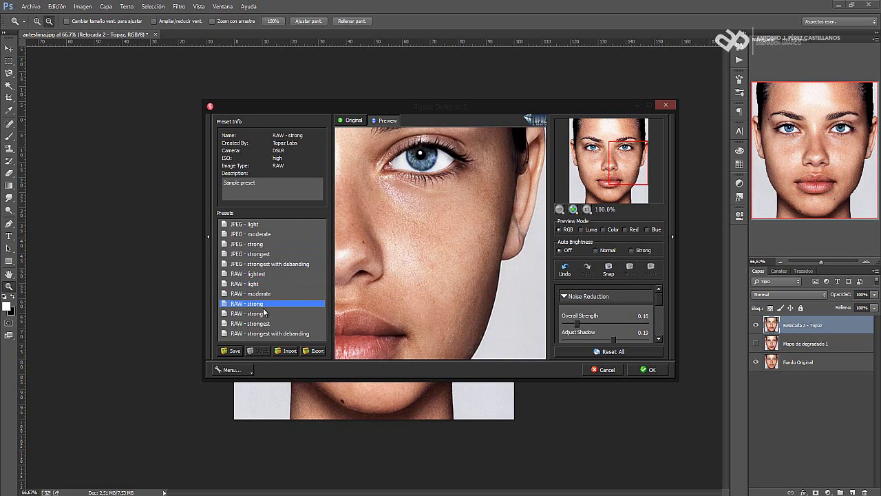
{"action": "left_click", "coordinate": [261, 254]}
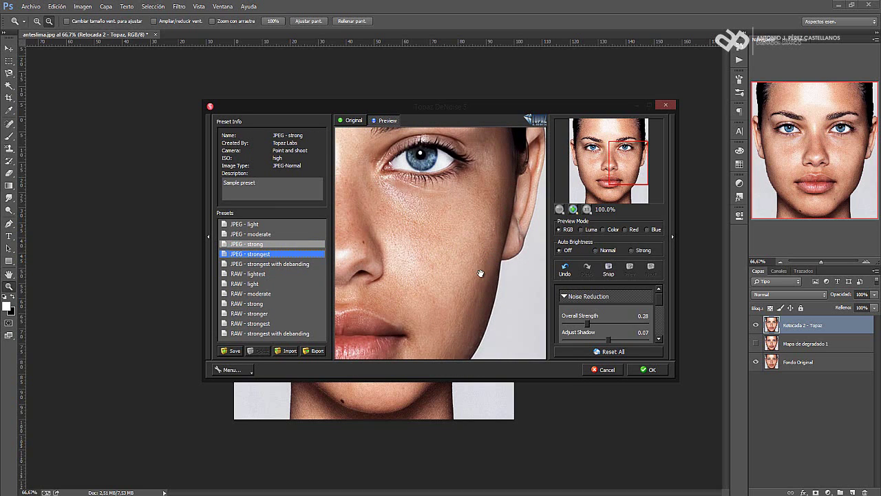
{"action": "left_click", "coordinate": [263, 334]}
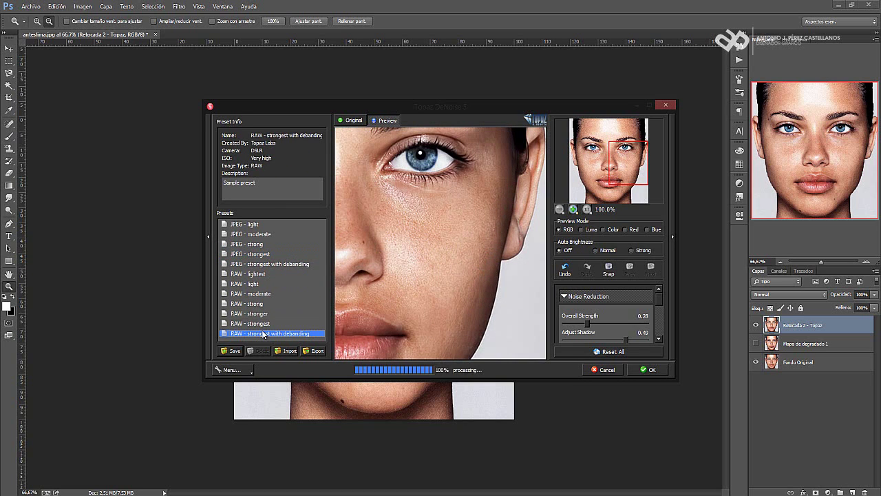
{"action": "left_click", "coordinate": [251, 254]}
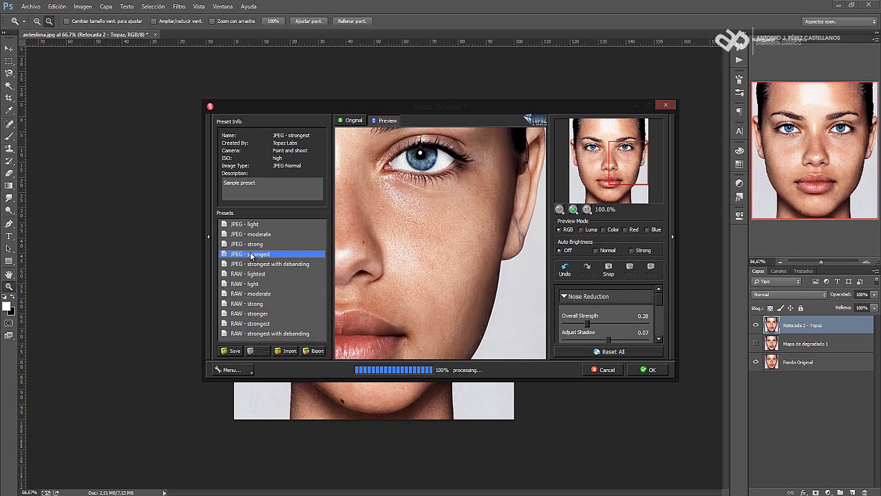
{"action": "left_click", "coordinate": [652, 371]}
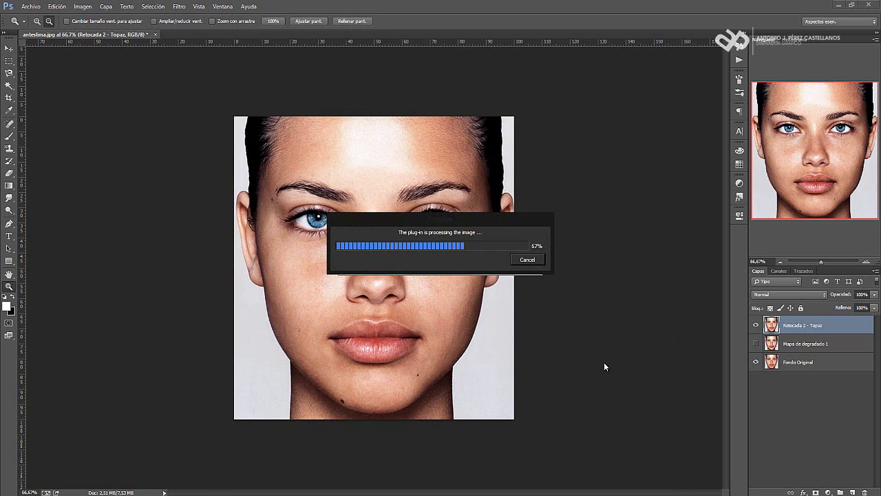
Step: Draw a rectangular selection below the right eye and add a new layer, then undo both
{"action": "left_click", "coordinate": [9, 64]}
{"action": "mouse_move", "coordinate": [314, 239]}
{"action": "left_mouse_down"}
{"action": "mouse_move", "coordinate": [429, 268]}
{"action": "mouse_move", "coordinate": [449, 299]}
{"action": "left_mouse_up"}
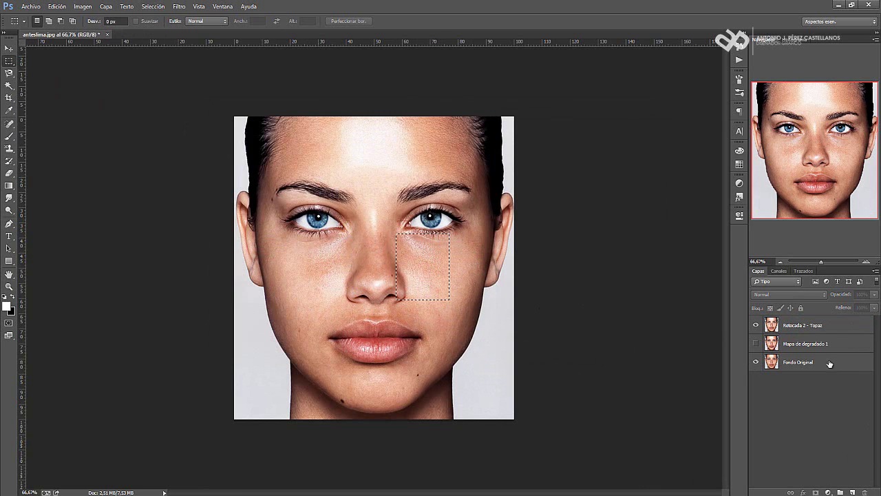
{"action": "left_click", "coordinate": [854, 492]}
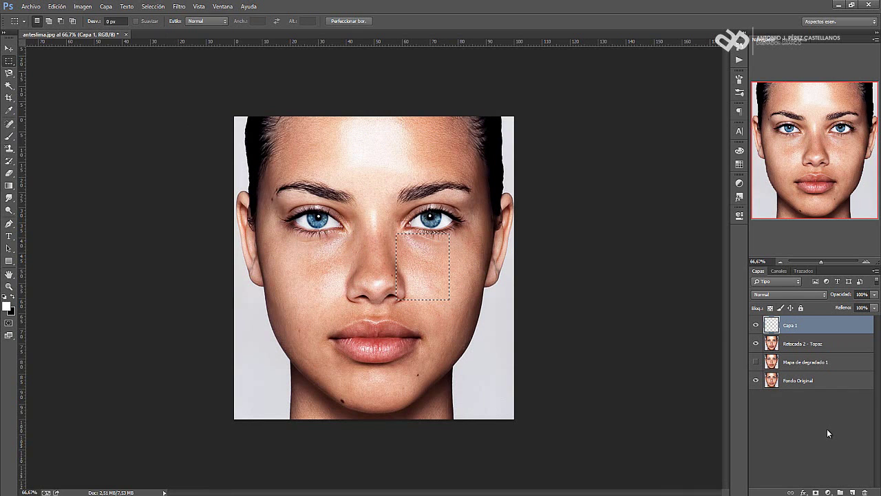
{"action": "key", "text": "ctrl+z"}
{"action": "key", "text": "ctrl+z"}
{"action": "key", "text": "ctrl+d"}
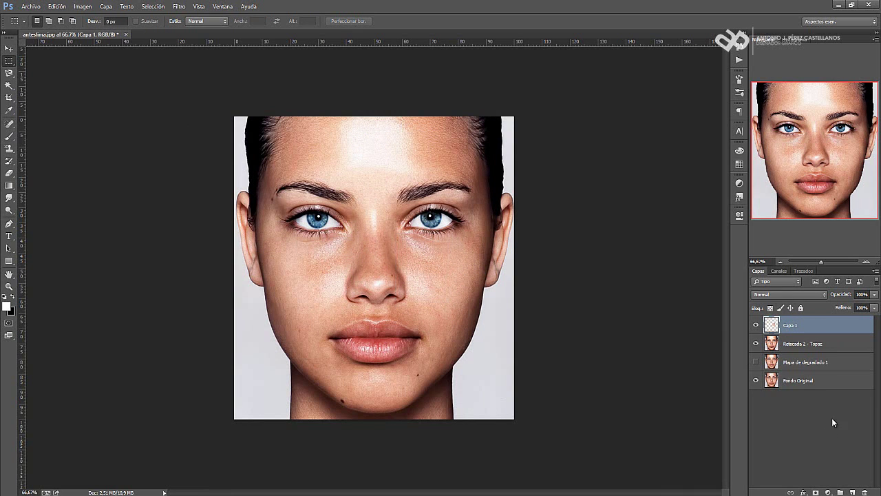
{"action": "key", "text": "ctrl+z"}
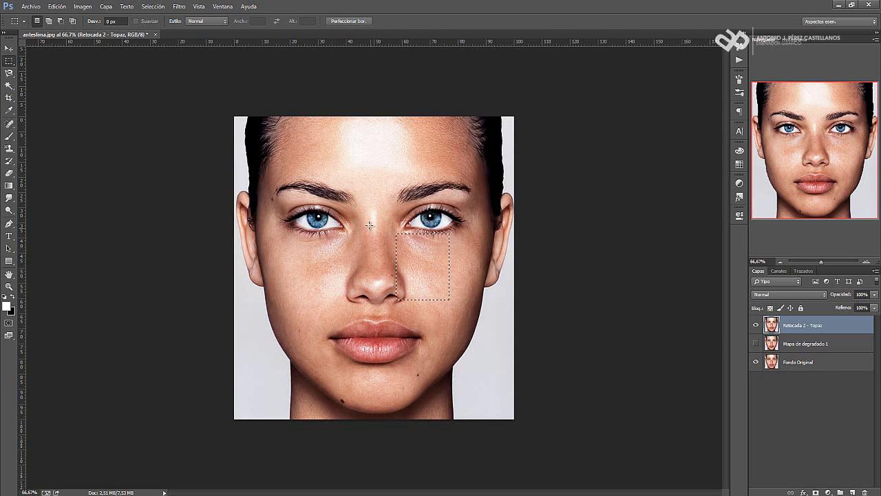
{"action": "key", "text": "ctrl+d"}
Step: Duplicate the Topaz layer and apply a Gaussian blur of about 0.8 px to the copy
{"action": "key", "text": "ctrl+j"}
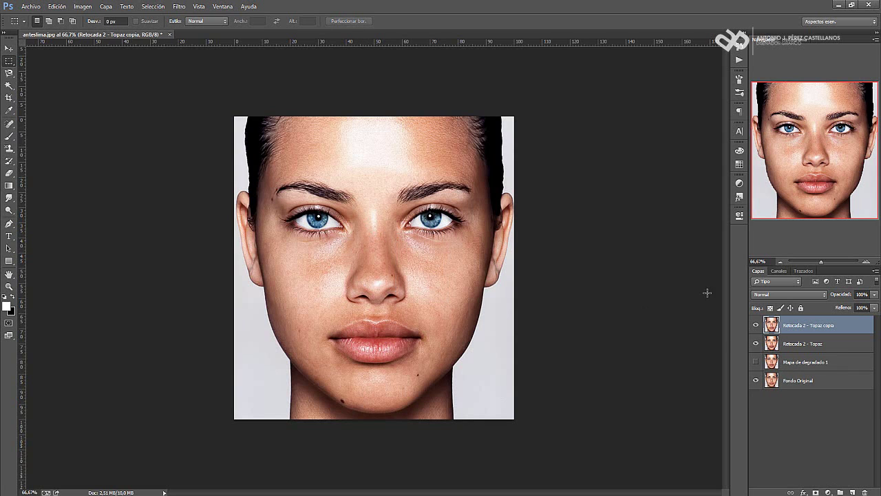
{"action": "left_click", "coordinate": [179, 6]}
{"action": "mouse_move", "coordinate": [193, 111]}
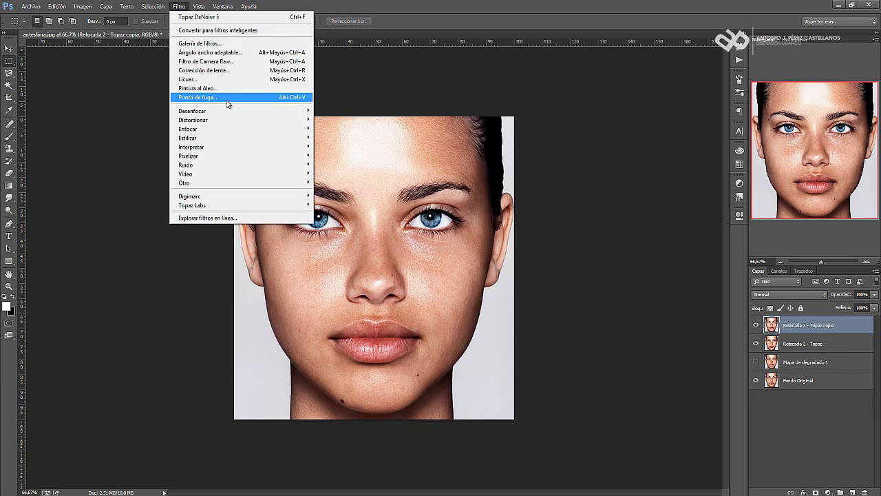
{"action": "left_click", "coordinate": [385, 206]}
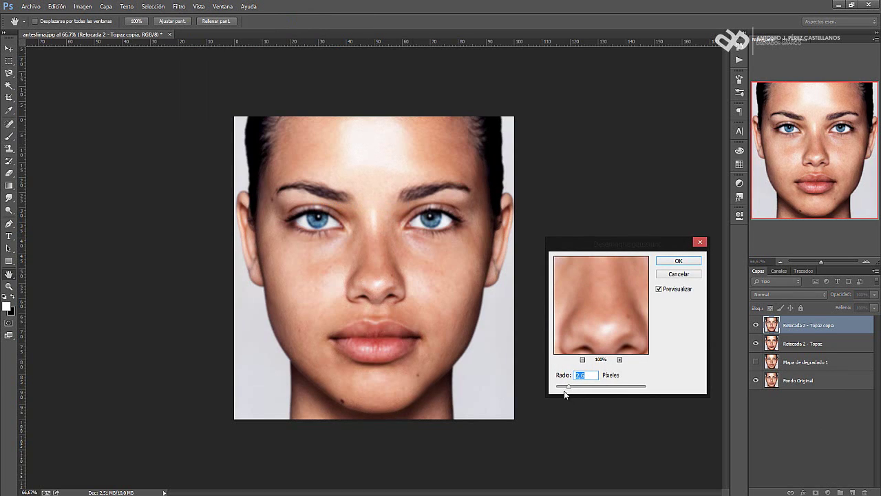
{"action": "left_click_drag", "start_coordinate": [565, 393], "coordinate": [560, 388]}
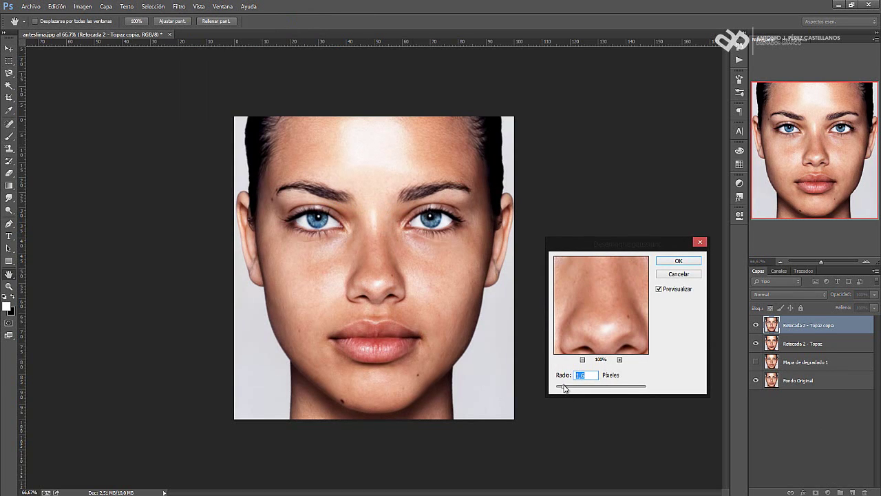
{"action": "left_click", "coordinate": [677, 261]}
{"action": "left_click", "coordinate": [9, 135]}
Step: View the image at 100% and set up a soft brush tip for erasing
{"action": "left_click", "coordinate": [39, 21]}
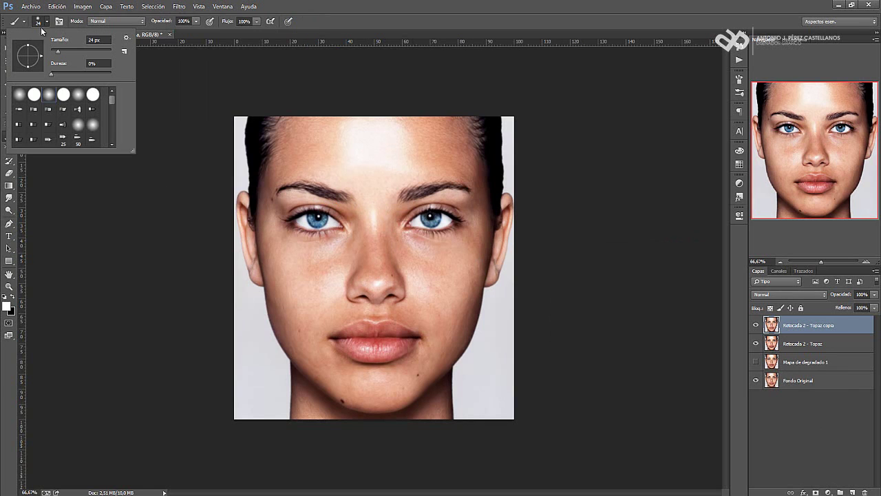
{"action": "left_click", "coordinate": [114, 21]}
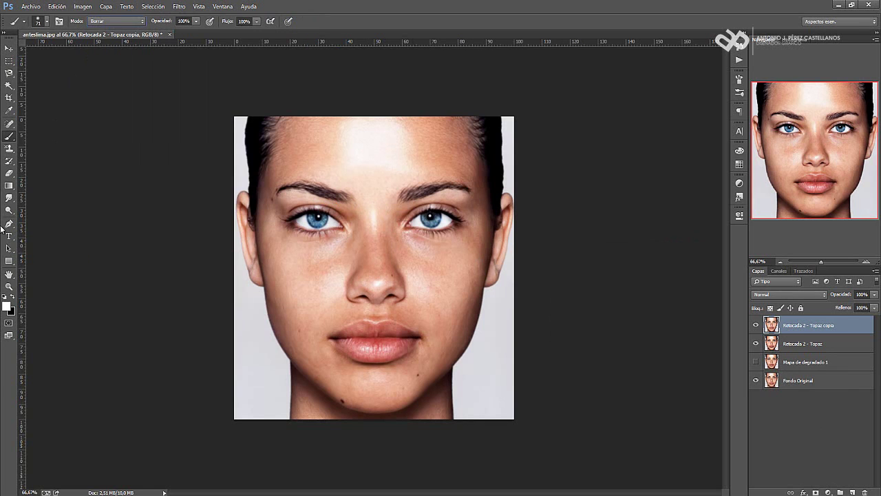
{"action": "double_click", "coordinate": [9, 286]}
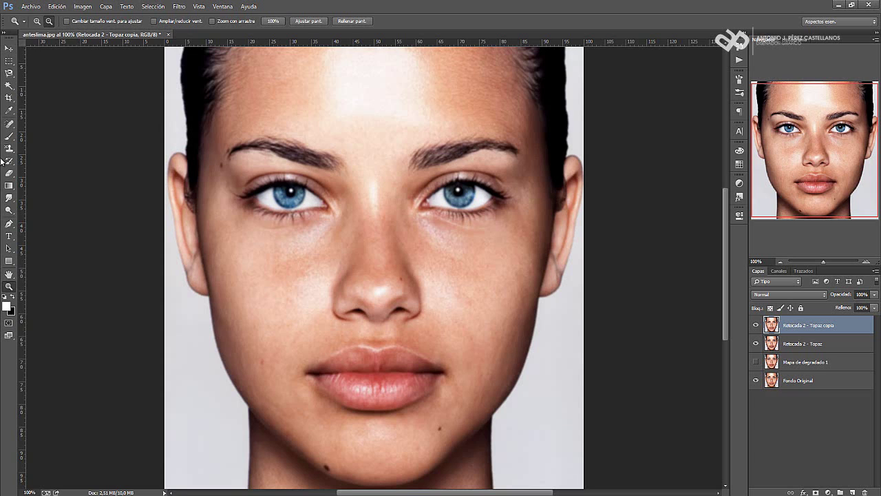
{"action": "left_click", "coordinate": [9, 135]}
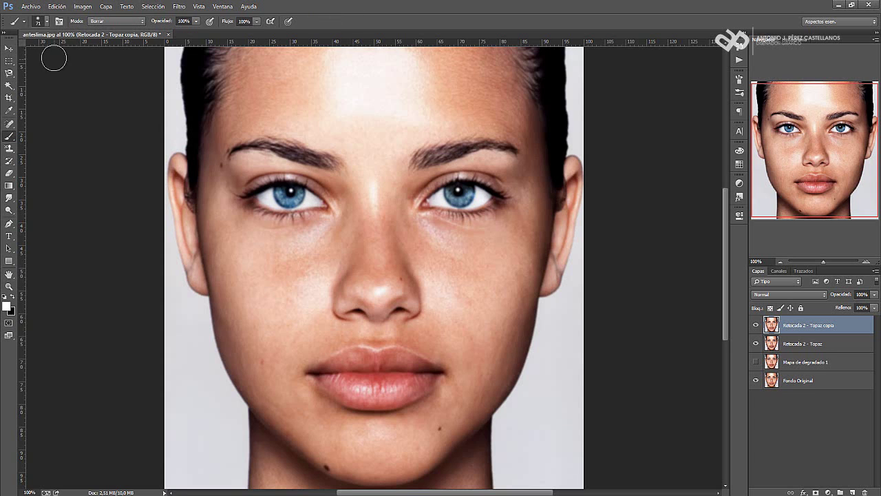
{"action": "left_click", "coordinate": [58, 21]}
{"action": "left_click", "coordinate": [709, 74]}
{"action": "left_click", "coordinate": [36, 22]}
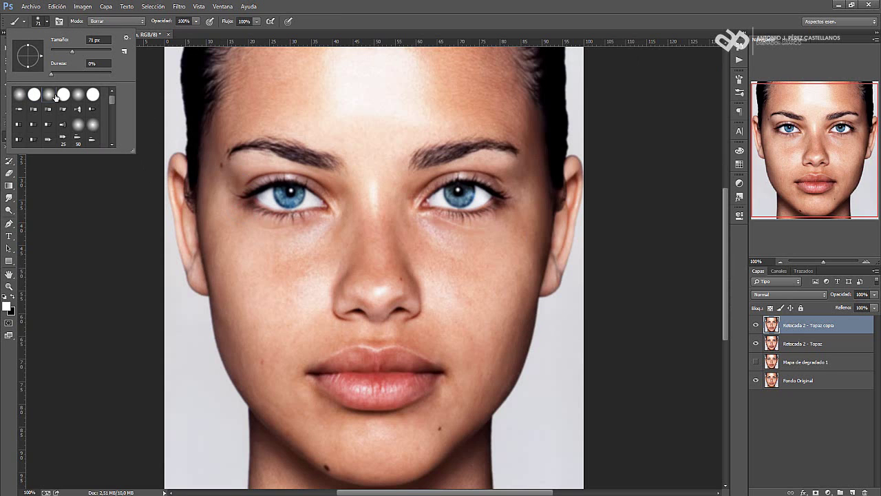
{"action": "left_click", "coordinate": [266, 197]}
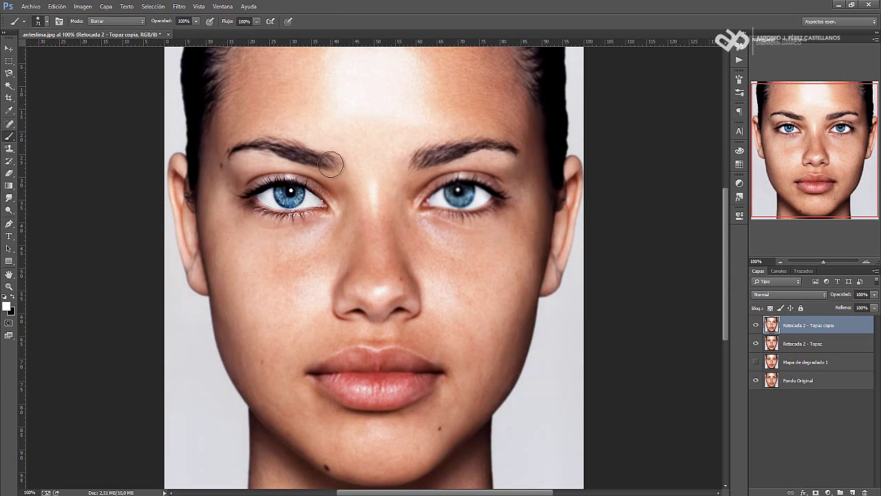
Step: Erase the blurred top layer over the eyebrow, jawline, neck edge and eye
{"action": "left_click_drag", "start_coordinate": [331, 164], "coordinate": [222, 158]}
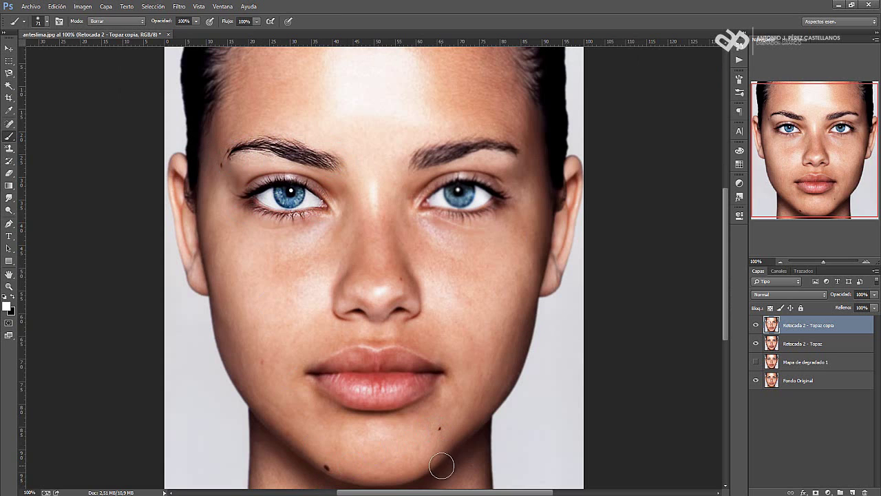
{"action": "mouse_move", "coordinate": [442, 466]}
{"action": "left_mouse_down"}
{"action": "mouse_move", "coordinate": [586, 242]}
{"action": "mouse_move", "coordinate": [575, 228]}
{"action": "mouse_move", "coordinate": [590, 203]}
{"action": "mouse_move", "coordinate": [581, 154]}
{"action": "mouse_move", "coordinate": [565, 163]}
{"action": "mouse_move", "coordinate": [541, 249]}
{"action": "left_mouse_up"}
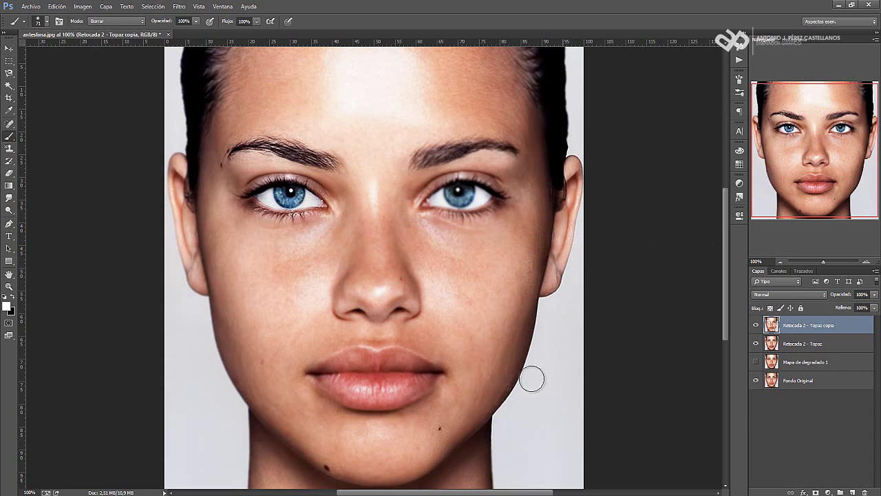
{"action": "mouse_move", "coordinate": [531, 378]}
{"action": "left_mouse_down"}
{"action": "mouse_move", "coordinate": [490, 427]}
{"action": "mouse_move", "coordinate": [509, 489]}
{"action": "mouse_move", "coordinate": [517, 445]}
{"action": "mouse_move", "coordinate": [468, 447]}
{"action": "left_mouse_up"}
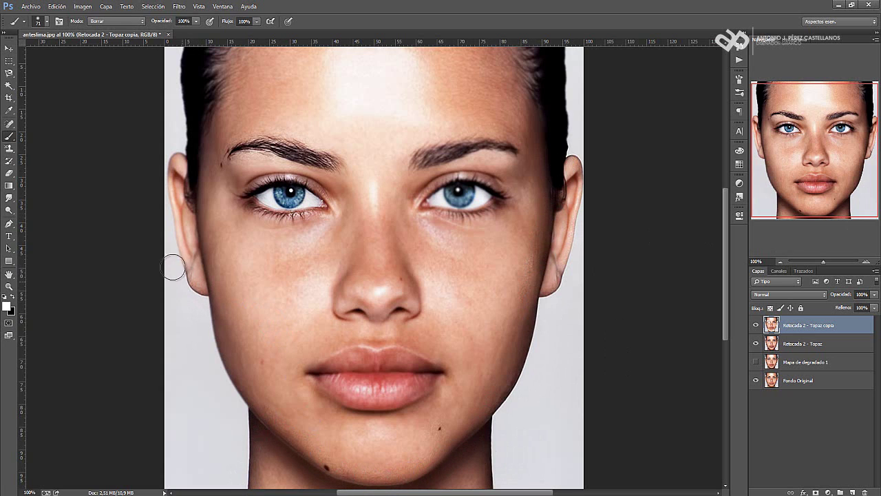
{"action": "scroll", "coordinate": [194, 148], "scroll_direction": "up", "scroll_amount": 2}
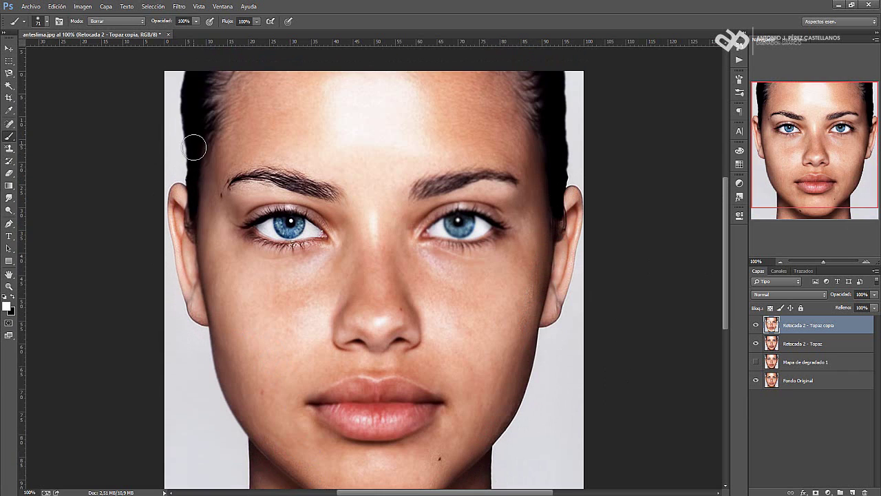
{"action": "scroll", "coordinate": [194, 147], "scroll_direction": "up", "scroll_amount": 1}
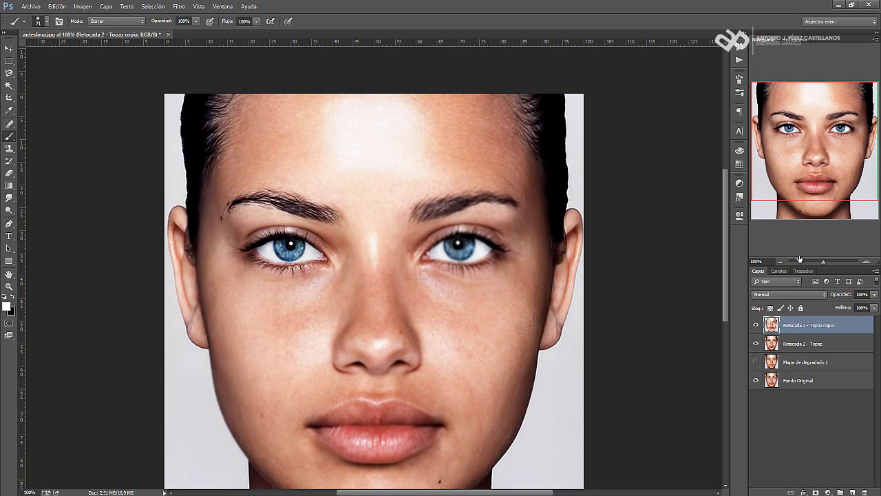
{"action": "mouse_move", "coordinate": [445, 268]}
{"action": "left_mouse_down"}
{"action": "mouse_move", "coordinate": [477, 254]}
{"action": "mouse_move", "coordinate": [451, 244]}
{"action": "mouse_move", "coordinate": [493, 199]}
{"action": "left_mouse_up"}
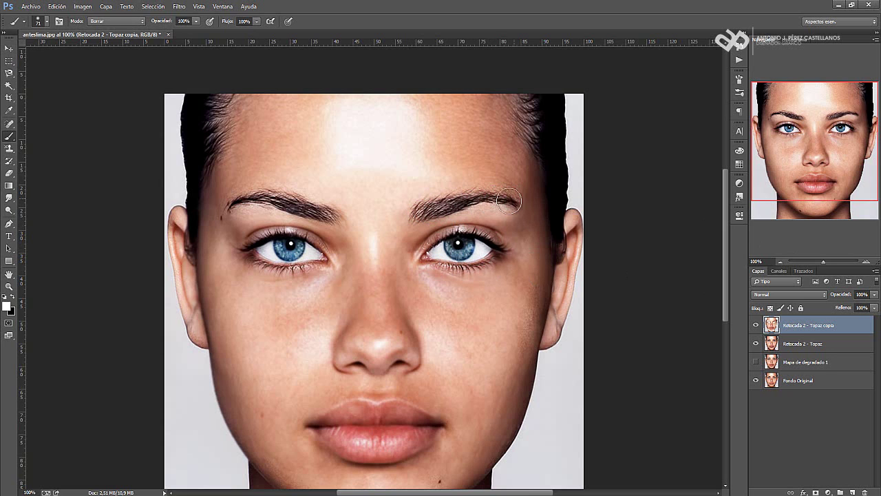
Step: Erase across the lips and around the nostril to reveal sharper texture beneath
{"action": "scroll", "coordinate": [384, 314], "scroll_direction": "down", "scroll_amount": 2}
{"action": "scroll", "coordinate": [375, 310], "scroll_direction": "down", "scroll_amount": 3}
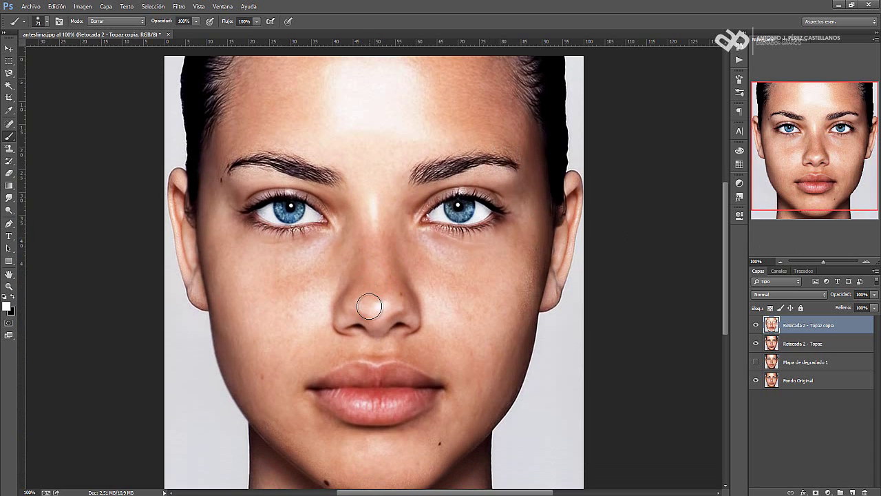
{"action": "scroll", "coordinate": [363, 309], "scroll_direction": "down", "scroll_amount": 2}
{"action": "scroll", "coordinate": [326, 315], "scroll_direction": "down", "scroll_amount": 2}
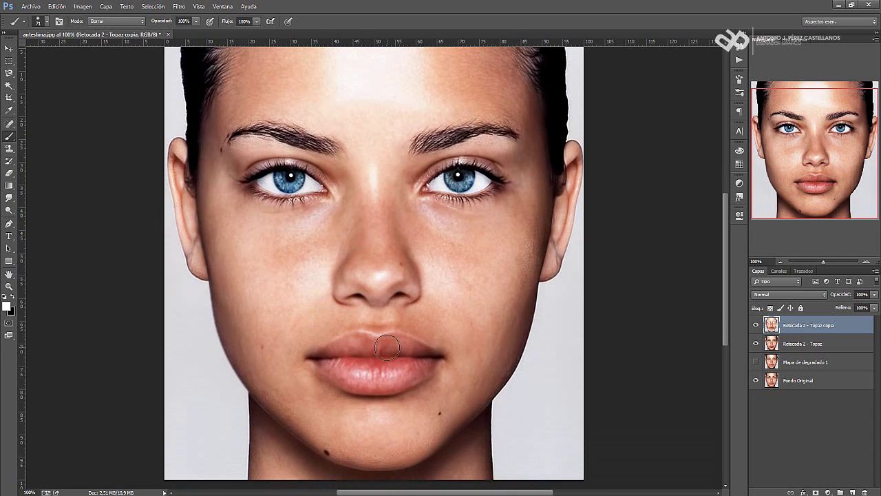
{"action": "mouse_move", "coordinate": [365, 348]}
{"action": "left_mouse_down"}
{"action": "mouse_move", "coordinate": [324, 361]}
{"action": "mouse_move", "coordinate": [370, 381]}
{"action": "mouse_move", "coordinate": [421, 372]}
{"action": "mouse_move", "coordinate": [425, 360]}
{"action": "mouse_move", "coordinate": [396, 345]}
{"action": "mouse_move", "coordinate": [323, 353]}
{"action": "mouse_move", "coordinate": [366, 383]}
{"action": "mouse_move", "coordinate": [432, 365]}
{"action": "left_mouse_up"}
{"action": "mouse_move", "coordinate": [367, 302]}
{"action": "left_mouse_down"}
{"action": "mouse_move", "coordinate": [408, 292]}
{"action": "mouse_move", "coordinate": [354, 284]}
{"action": "left_mouse_up"}
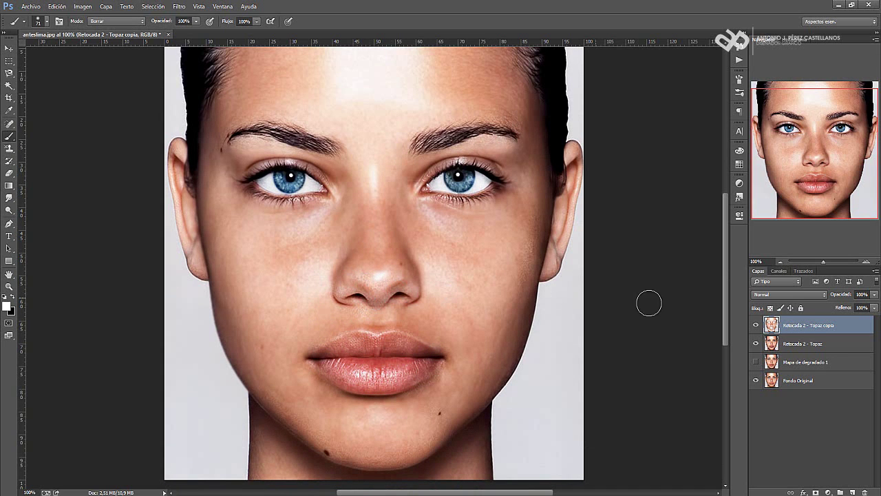
{"action": "left_click", "coordinate": [7, 288]}
Step: Compare the top layer on and off, then merge it with Retocada 2 - Topaz
{"action": "left_click", "coordinate": [132, 136], "text": "alt"}
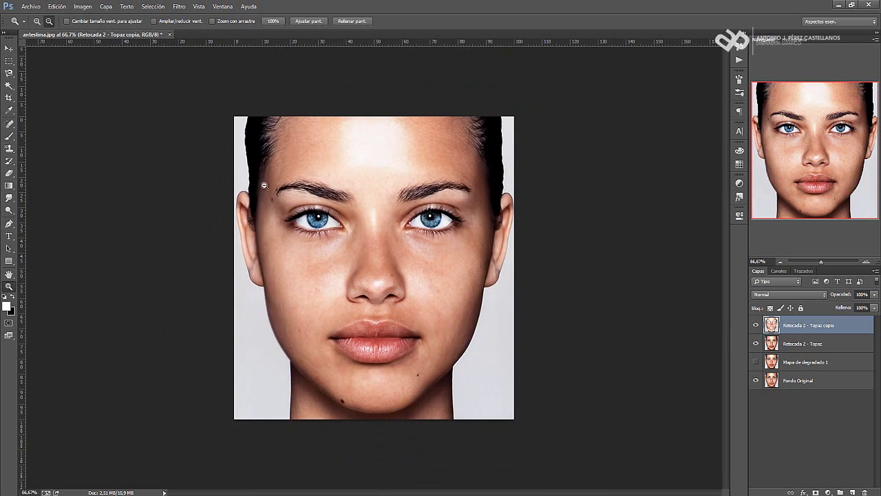
{"action": "left_click", "coordinate": [756, 325]}
{"action": "left_click", "coordinate": [757, 326]}
{"action": "left_click", "coordinate": [757, 326]}
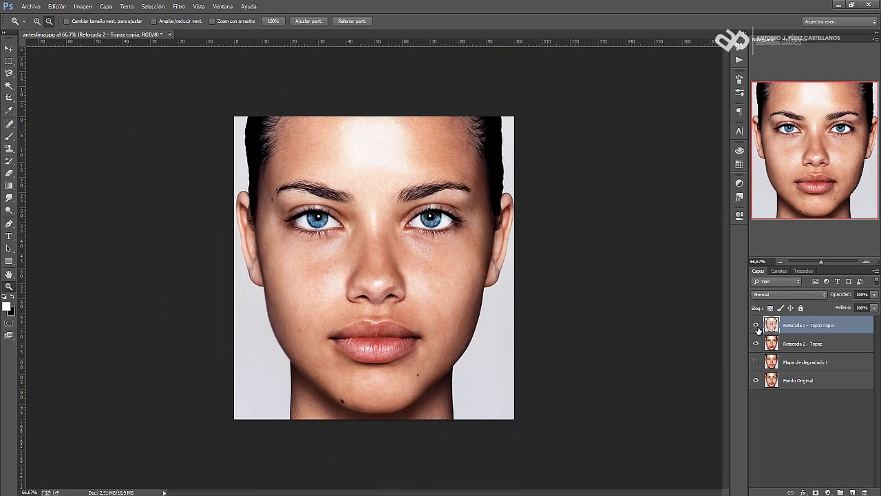
{"action": "left_click", "coordinate": [790, 344], "text": "shift"}
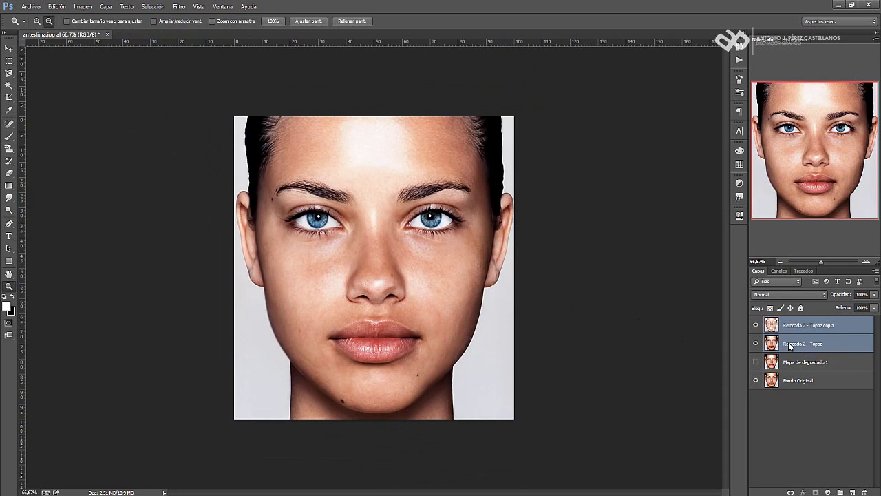
{"action": "key", "text": "ctrl+e"}
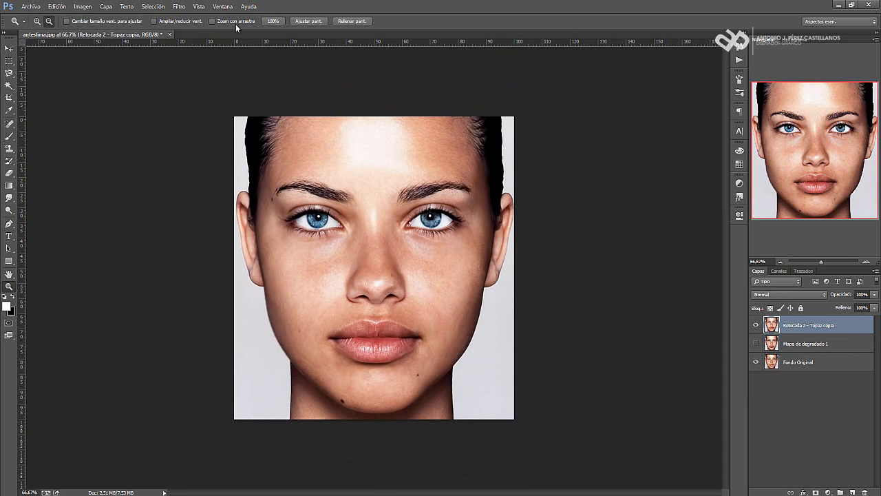
Step: Apply Topaz Adjust 5's Detail - Medium preset to the merged layer
{"action": "left_click", "coordinate": [179, 6]}
{"action": "mouse_move", "coordinate": [241, 205]}
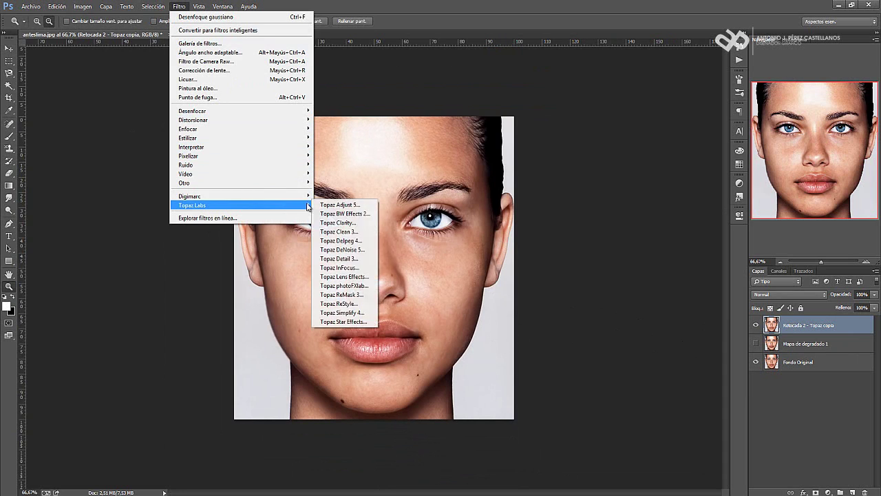
{"action": "left_click", "coordinate": [336, 206]}
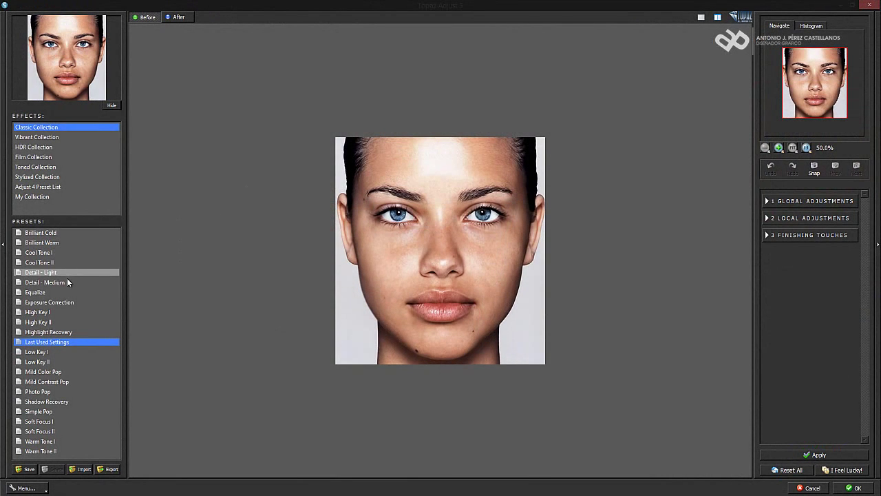
{"action": "left_click", "coordinate": [63, 274]}
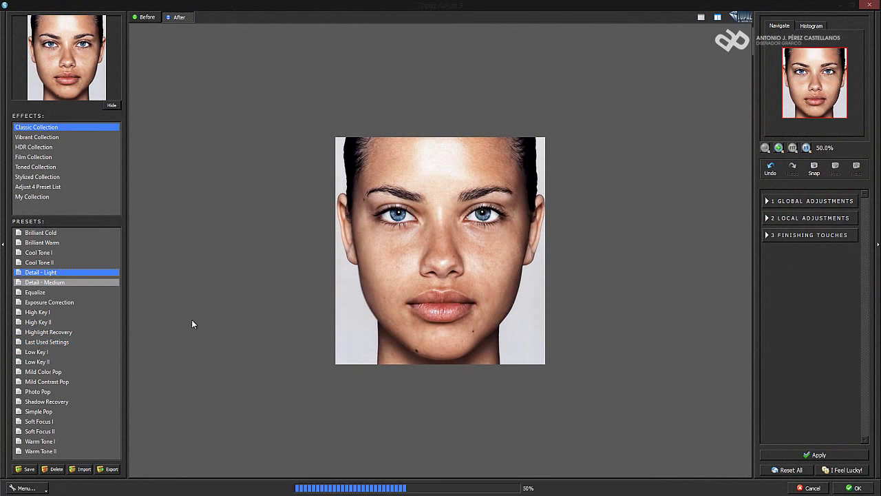
{"action": "left_click", "coordinate": [74, 283]}
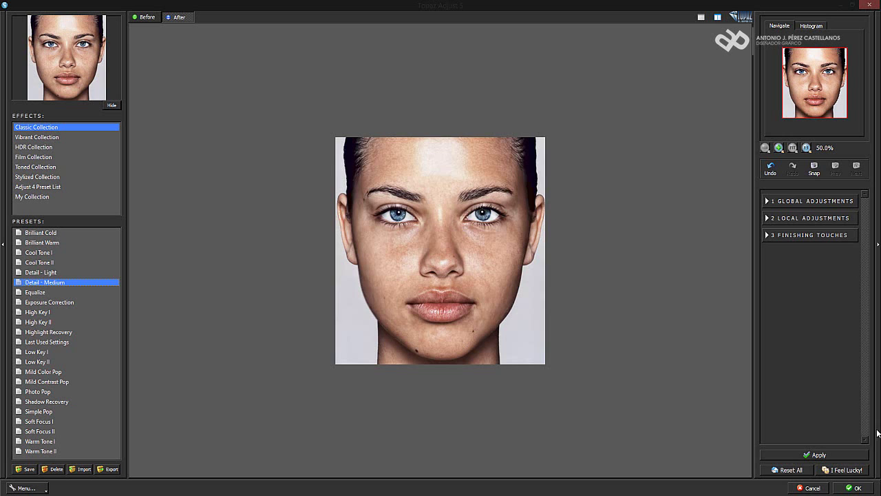
{"action": "left_click", "coordinate": [840, 487]}
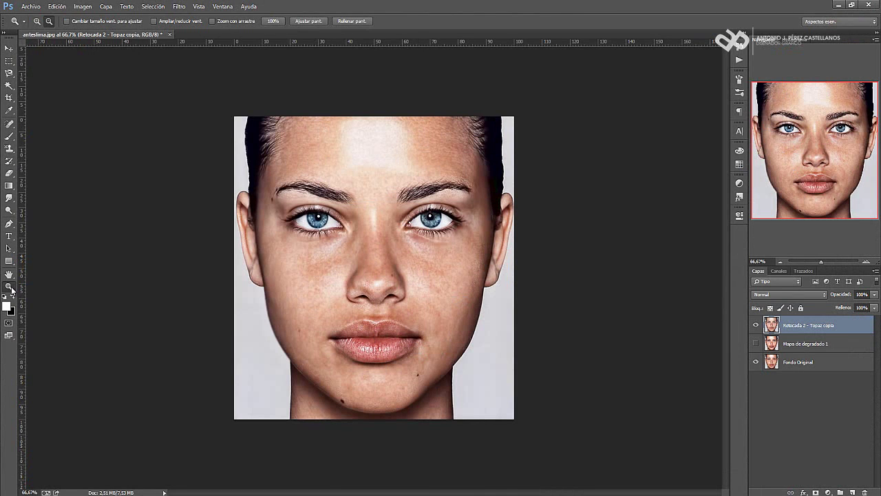
Step: Inspect the result zoomed in to 100%, then zoom back out to the whole portrait
{"action": "key", "text": "ctrl+plus"}
{"action": "scroll", "coordinate": [559, 146], "scroll_direction": "up", "scroll_amount": 1}
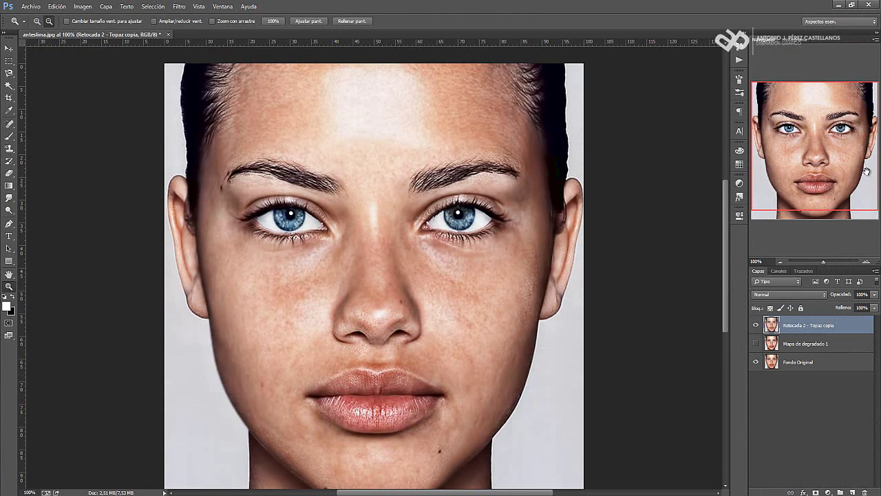
{"action": "scroll", "coordinate": [427, 186], "scroll_direction": "down", "scroll_amount": 1}
{"action": "scroll", "coordinate": [430, 240], "scroll_direction": "up", "scroll_amount": 1}
{"action": "scroll", "coordinate": [379, 345], "scroll_direction": "down", "scroll_amount": 1}
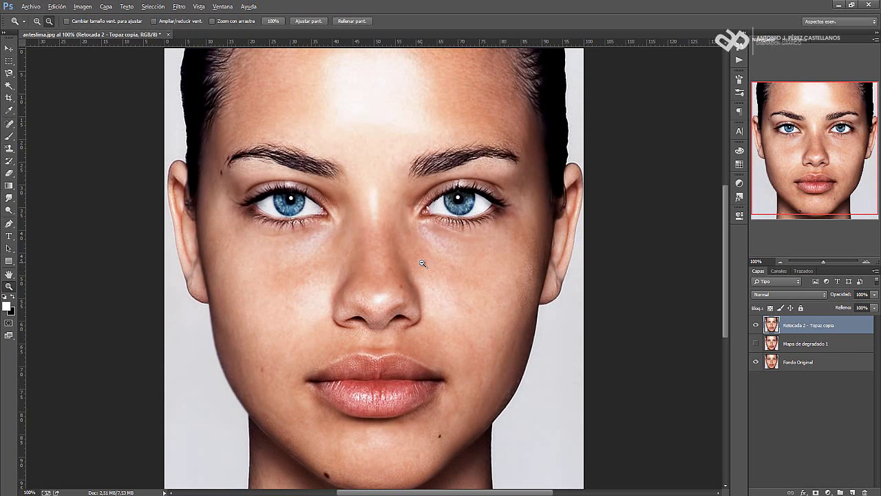
{"action": "left_click", "coordinate": [150, 85]}
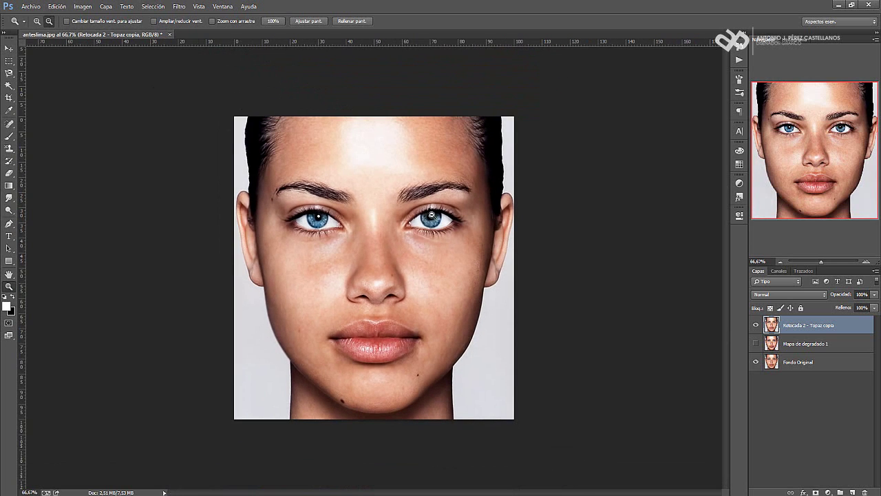
Step: Open the Topaz black-and-white plugin, then cancel it without applying changes
{"action": "left_click", "coordinate": [154, 6]}
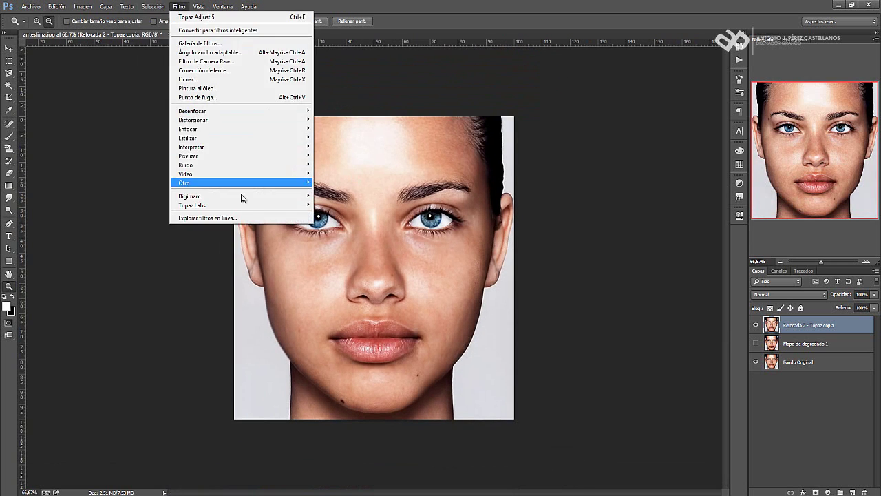
{"action": "left_click", "coordinate": [339, 213]}
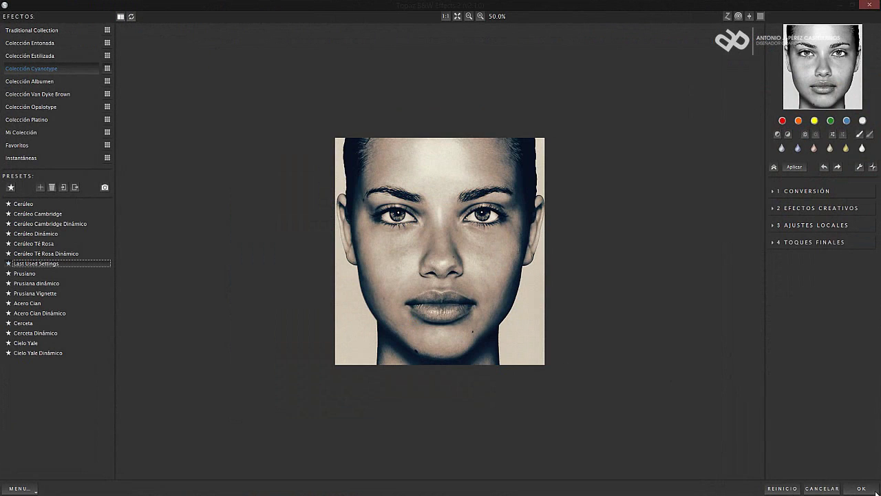
{"action": "mouse_move", "coordinate": [46, 253]}
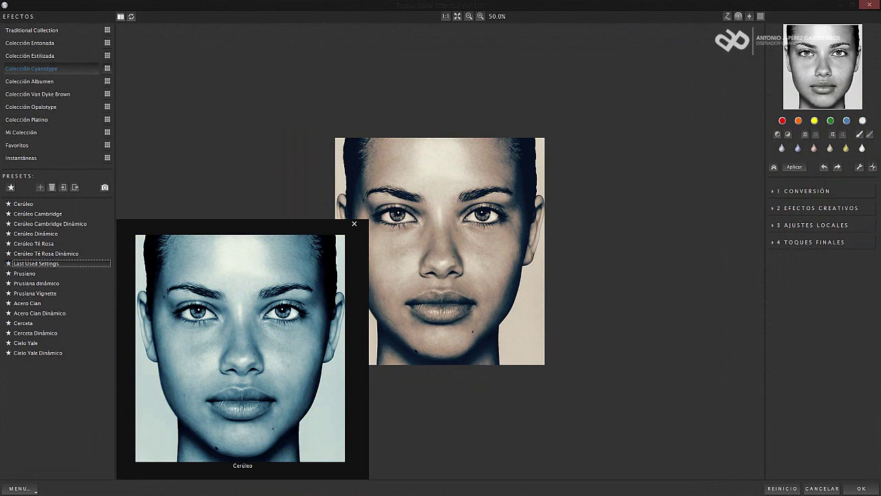
{"action": "left_click", "coordinate": [822, 488]}
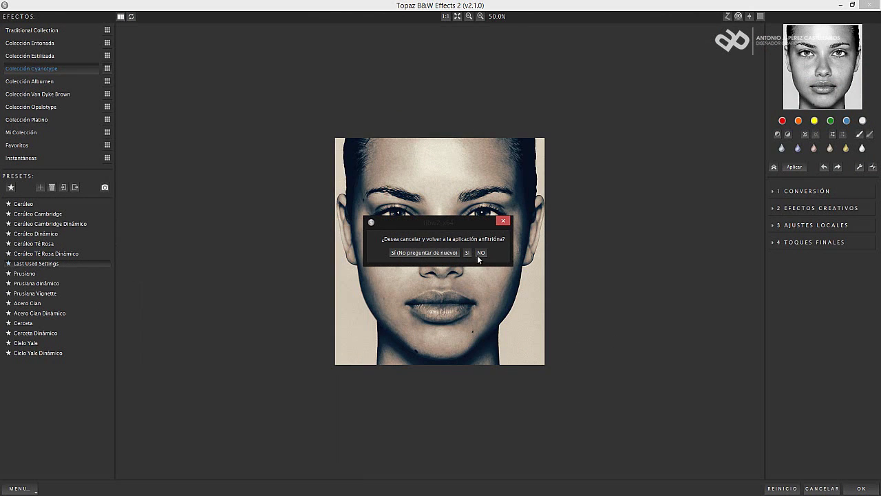
{"action": "left_click", "coordinate": [480, 253]}
{"action": "left_click", "coordinate": [823, 488]}
{"action": "left_click", "coordinate": [467, 253]}
Step: Run Topaz Adjust 5 again, trying Brilliant Warm and Detail - Light, then apply Highlight Recovery
{"action": "left_click", "coordinate": [179, 6]}
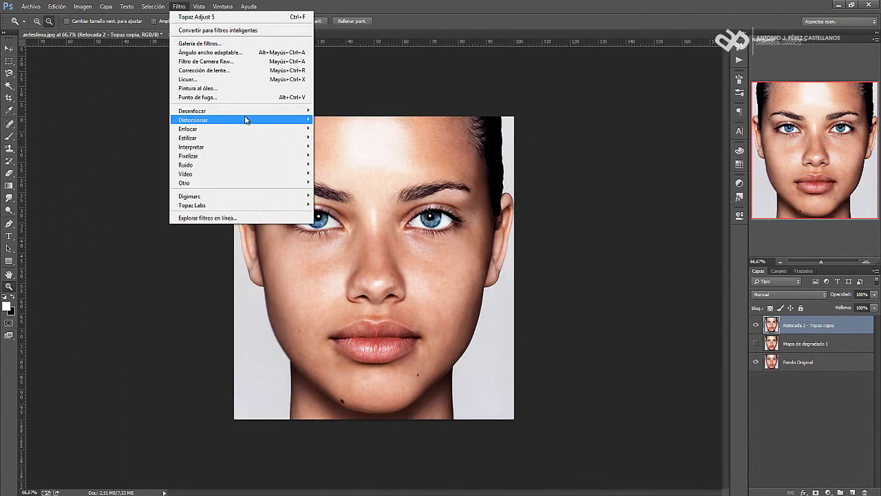
{"action": "left_click", "coordinate": [337, 205]}
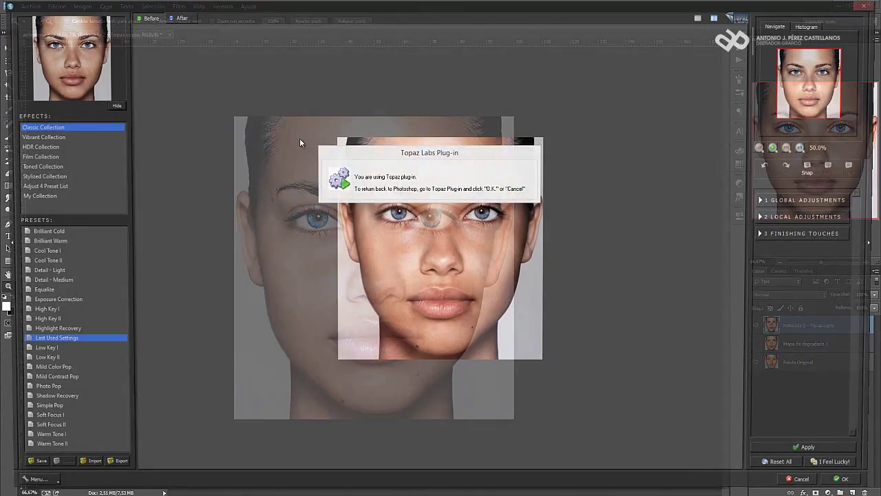
{"action": "left_click", "coordinate": [61, 234]}
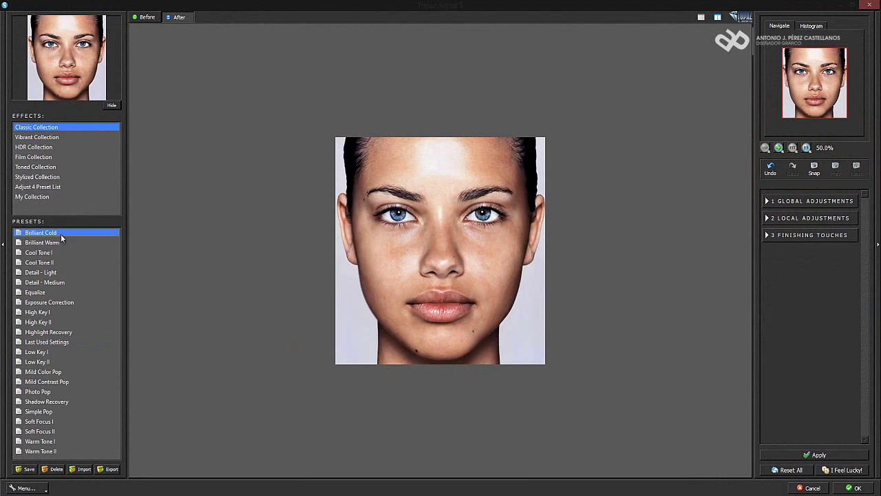
{"action": "left_click", "coordinate": [57, 273]}
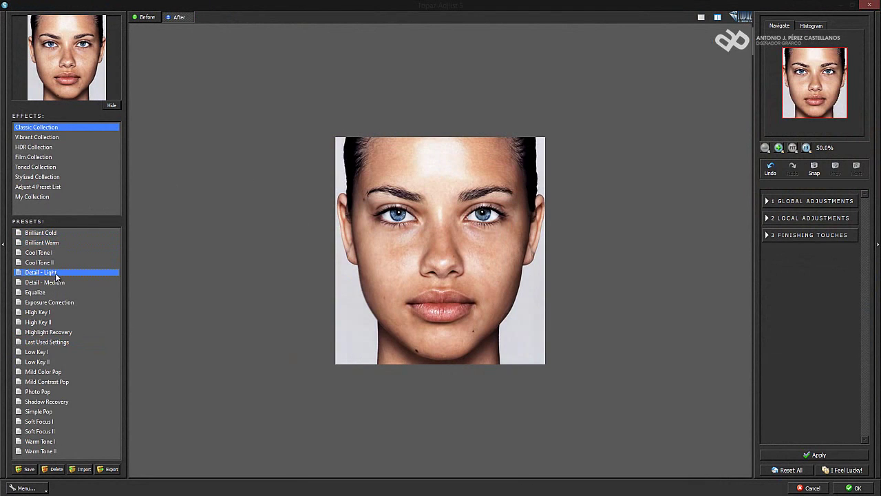
{"action": "left_click", "coordinate": [63, 332]}
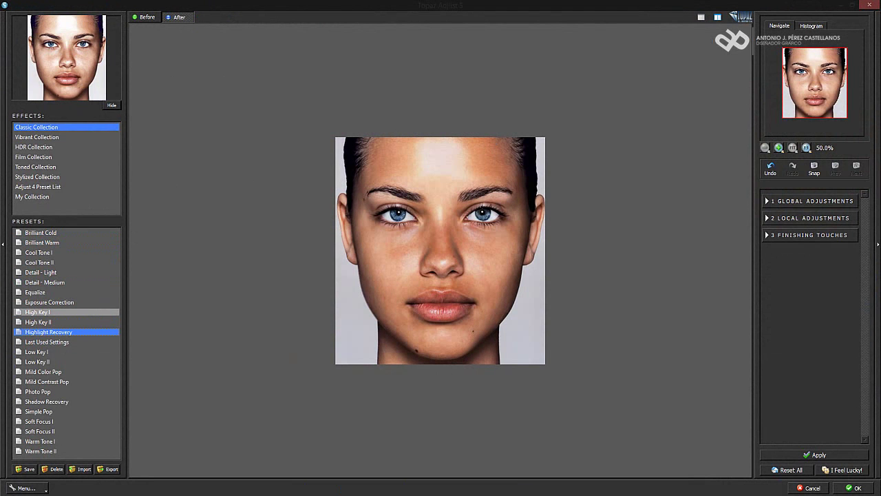
{"action": "left_click", "coordinate": [857, 489]}
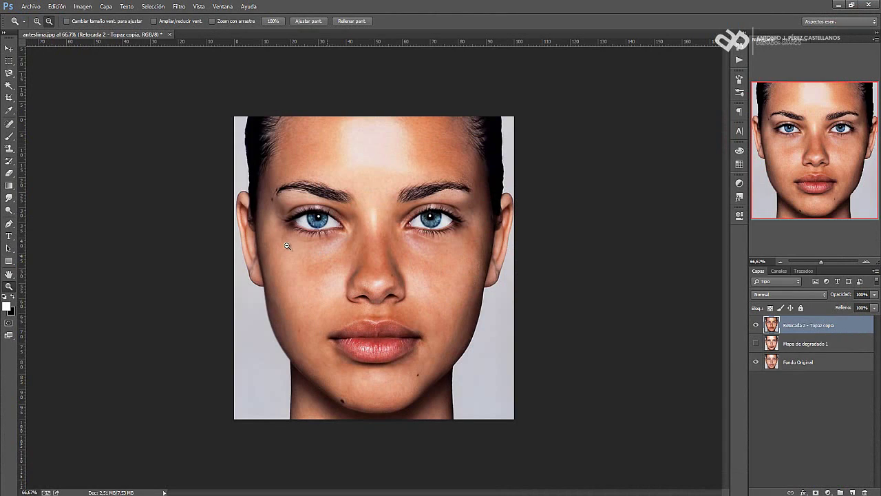
Step: Show Mapa de degradado 1 and try a different fill amount before restoring it
{"action": "left_click", "coordinate": [874, 296]}
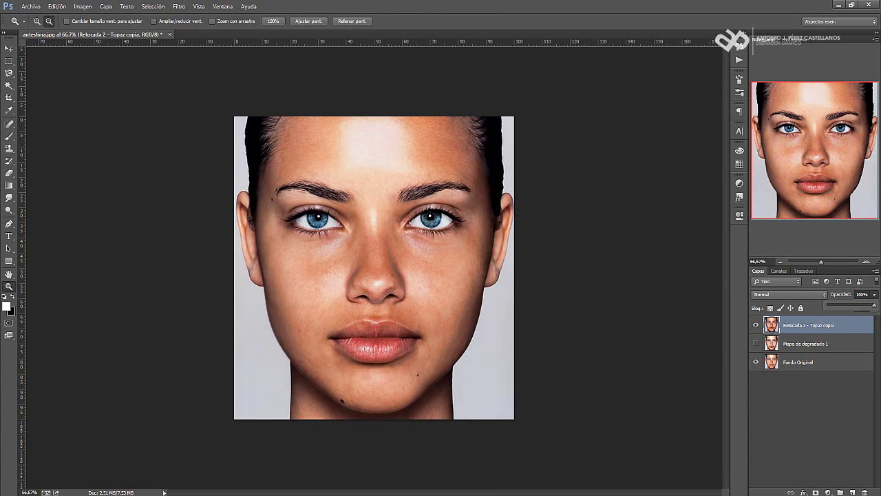
{"action": "left_click", "coordinate": [828, 492]}
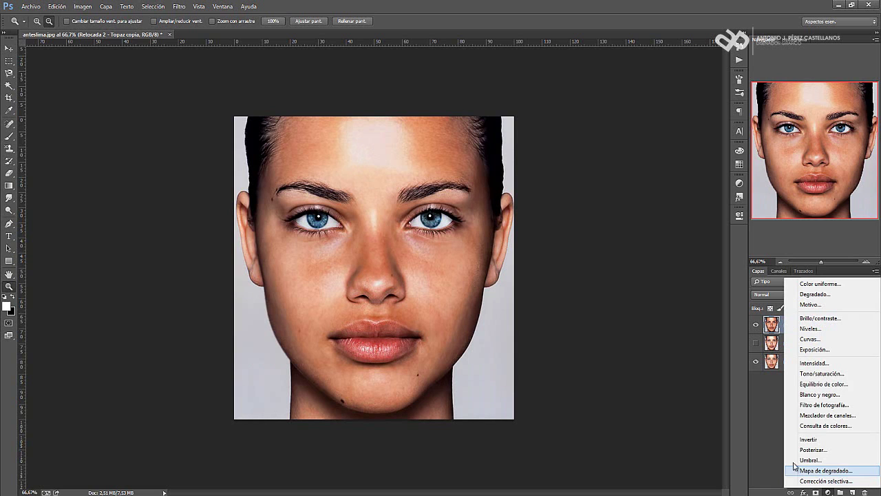
{"action": "left_click", "coordinate": [771, 435]}
{"action": "left_click", "coordinate": [756, 343]}
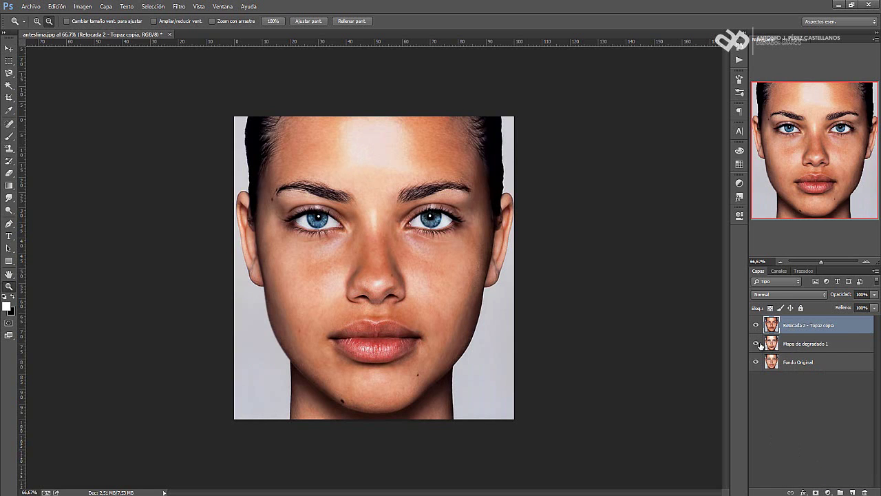
{"action": "left_click", "coordinate": [875, 309]}
{"action": "mouse_move", "coordinate": [869, 307]}
{"action": "left_mouse_down"}
{"action": "mouse_move", "coordinate": [807, 309]}
{"action": "mouse_move", "coordinate": [864, 320]}
{"action": "left_mouse_up"}
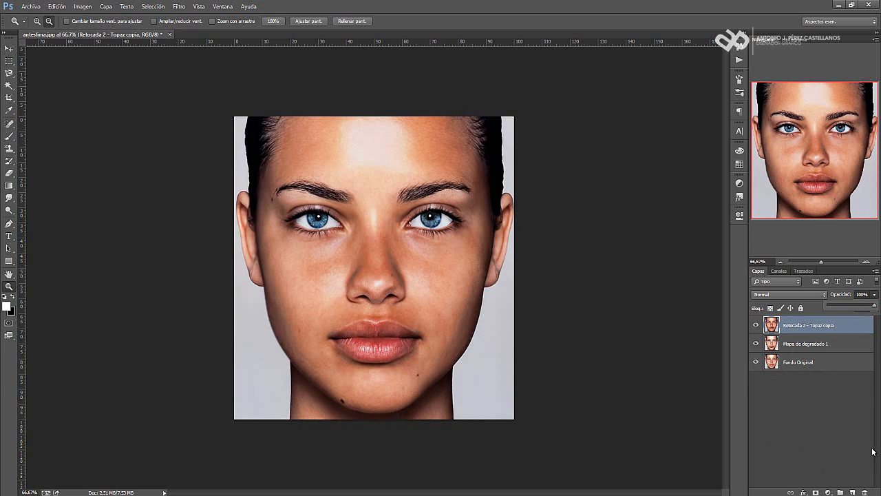
Step: Add an orange-to-purple gradient map in Trama mode at 30% opacity, then add a third gradient map
{"action": "left_click", "coordinate": [828, 492]}
{"action": "left_click", "coordinate": [804, 473]}
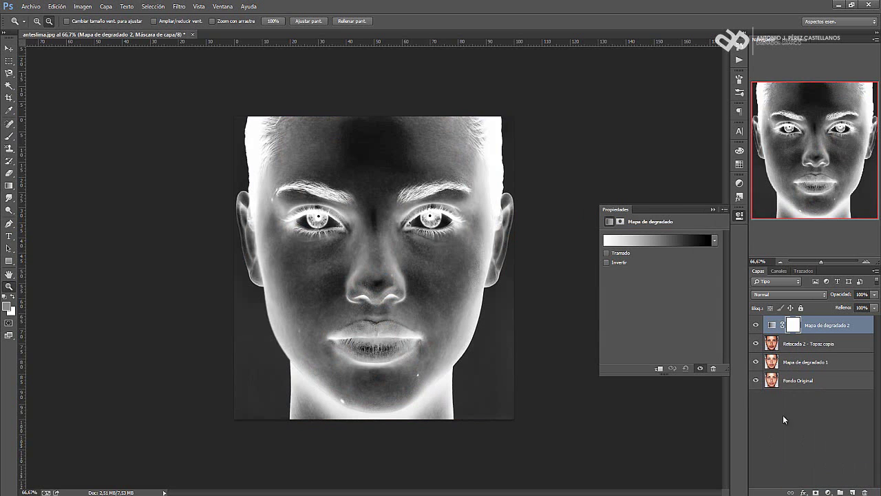
{"action": "left_click", "coordinate": [714, 240]}
{"action": "left_click", "coordinate": [681, 263]}
{"action": "left_click", "coordinate": [739, 214]}
{"action": "left_click", "coordinate": [788, 294]}
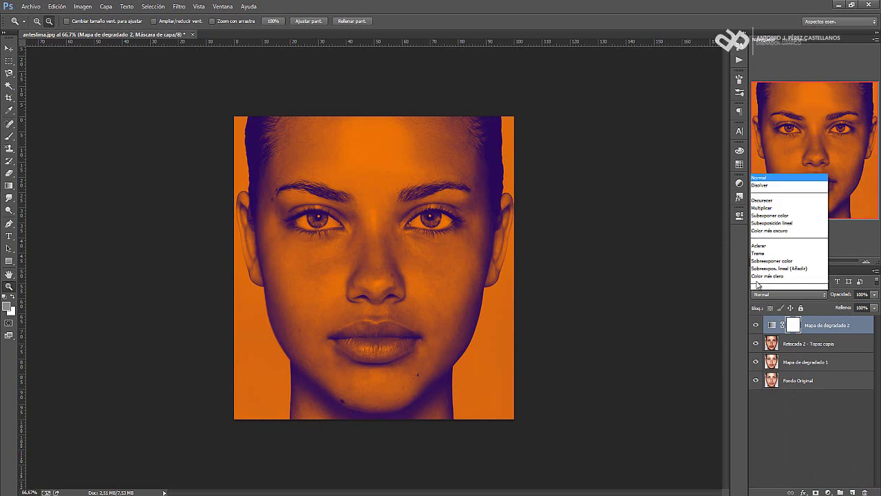
{"action": "left_click", "coordinate": [758, 170]}
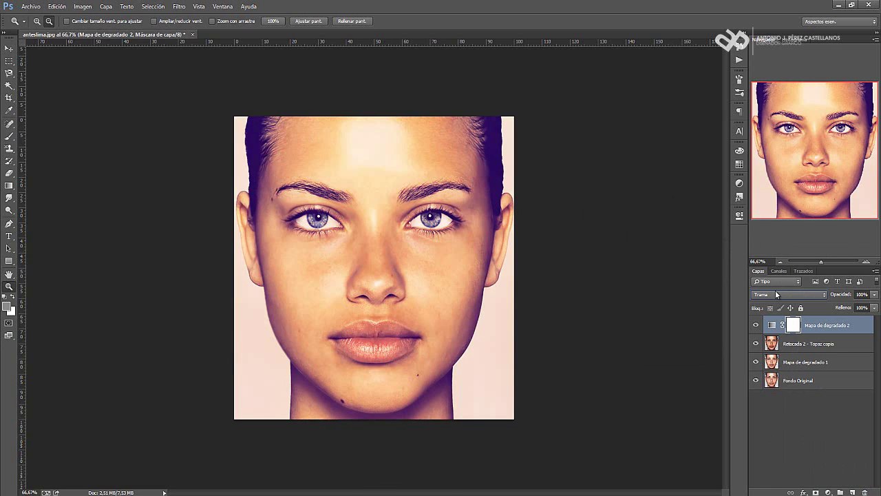
{"action": "scroll", "coordinate": [776, 293], "scroll_direction": "up", "scroll_amount": 1}
{"action": "scroll", "coordinate": [778, 292], "scroll_direction": "down", "scroll_amount": 1}
{"action": "mouse_move", "coordinate": [876, 296]}
{"action": "left_mouse_down"}
{"action": "mouse_move", "coordinate": [803, 302]}
{"action": "mouse_move", "coordinate": [842, 310]}
{"action": "left_mouse_up"}
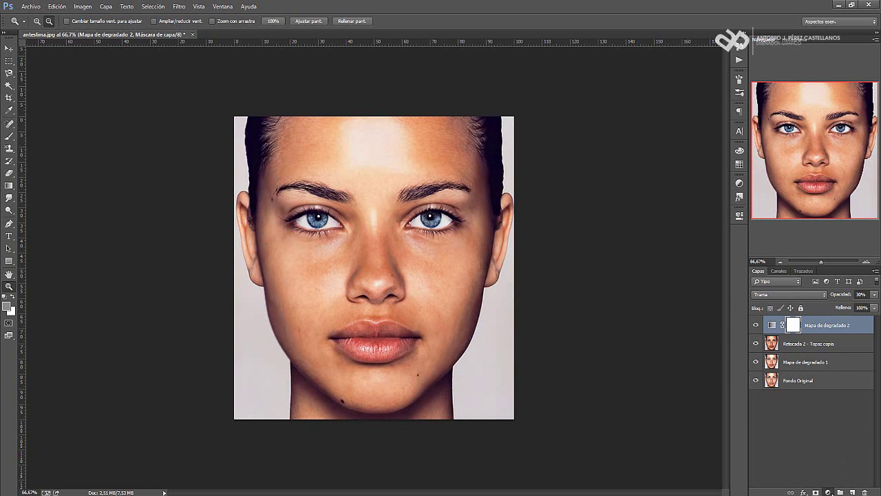
{"action": "left_click", "coordinate": [817, 474]}
{"action": "left_click", "coordinate": [714, 240]}
Step: Blend Mapa de degradado 3 in Luz suave at 23% opacity
{"action": "left_click", "coordinate": [644, 261]}
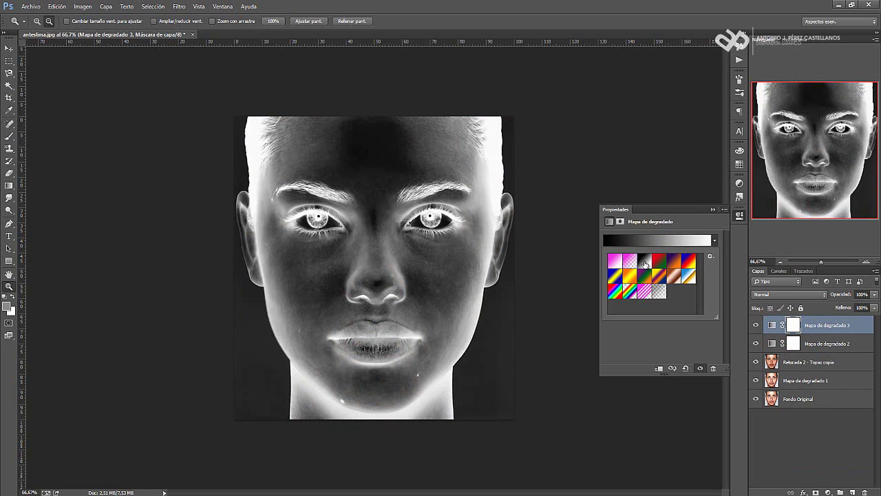
{"action": "left_click", "coordinate": [714, 209]}
{"action": "left_click", "coordinate": [788, 294]}
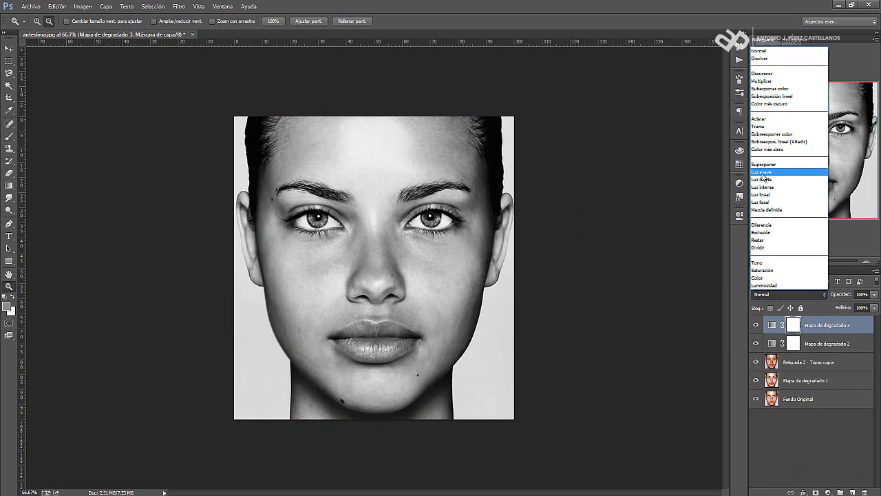
{"action": "left_click", "coordinate": [785, 181]}
{"action": "left_click", "coordinate": [875, 294]}
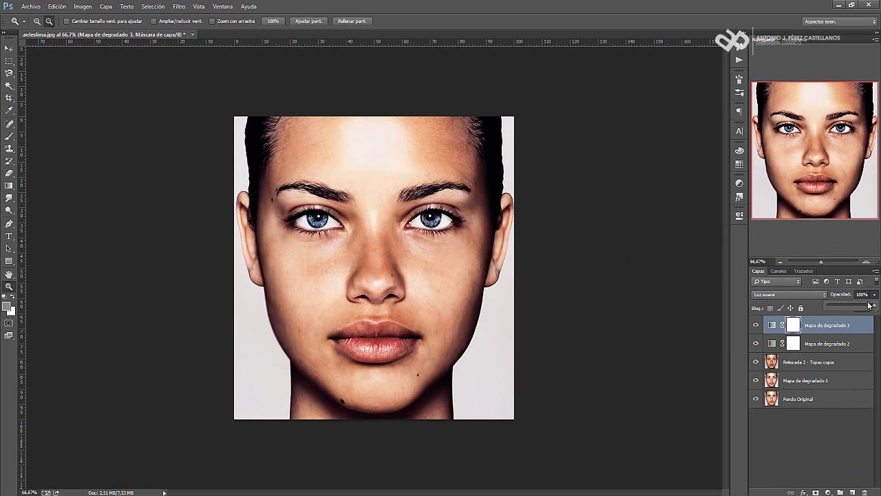
{"action": "left_click_drag", "start_coordinate": [873, 305], "coordinate": [811, 311]}
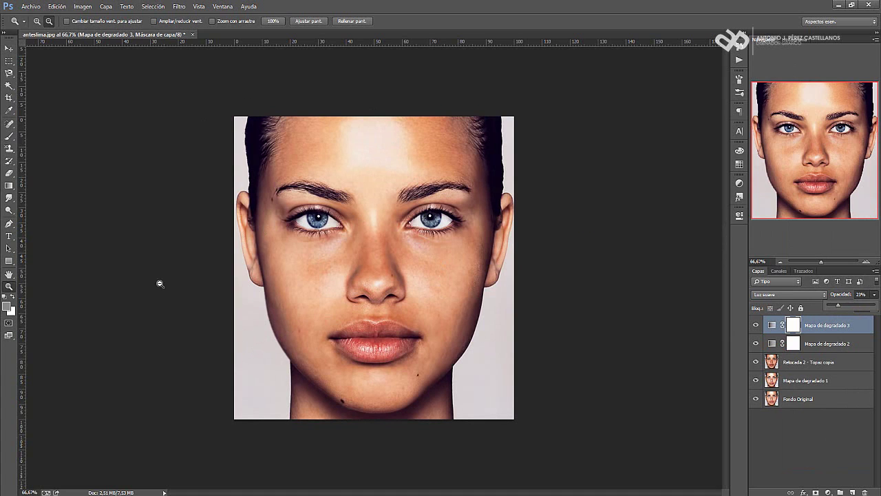
Step: Merge the retouch and gradient map layers into a single layer with Ctrl+E
{"action": "double_click", "coordinate": [9, 288]}
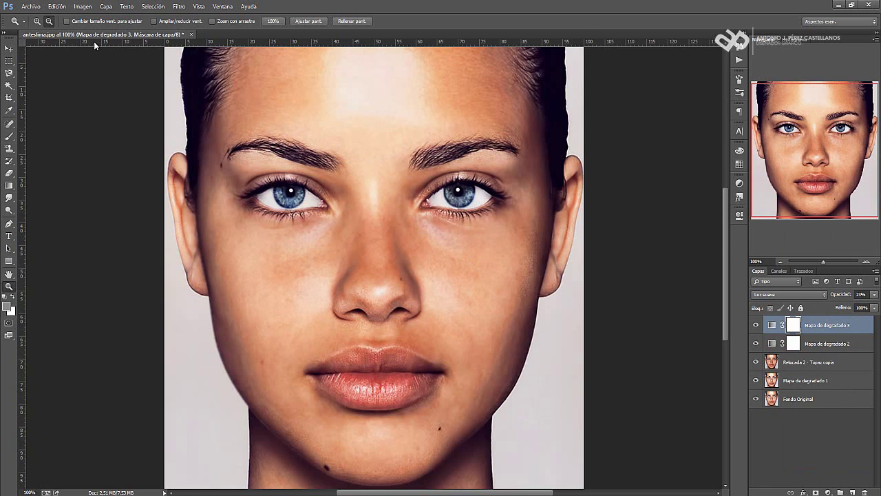
{"action": "left_click", "coordinate": [828, 381], "text": "shift"}
{"action": "key", "text": "ctrl+e"}
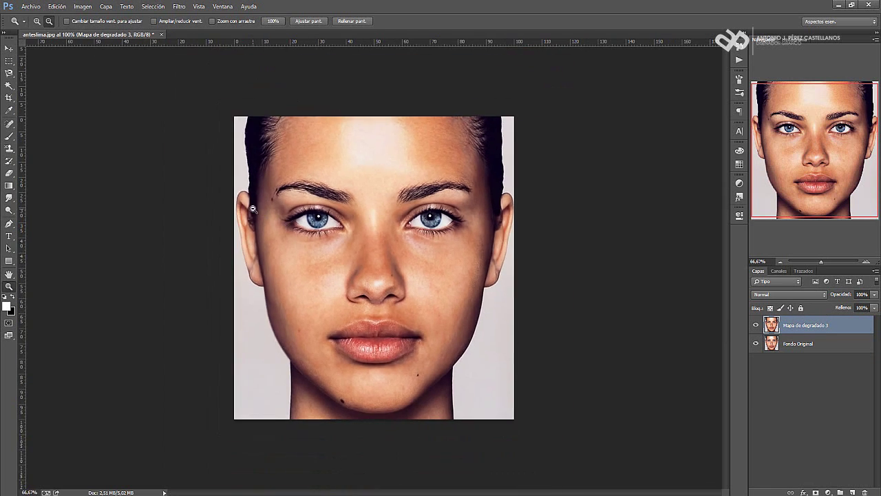
{"action": "left_click", "coordinate": [251, 209], "text": "alt"}
{"action": "left_click", "coordinate": [292, 204]}
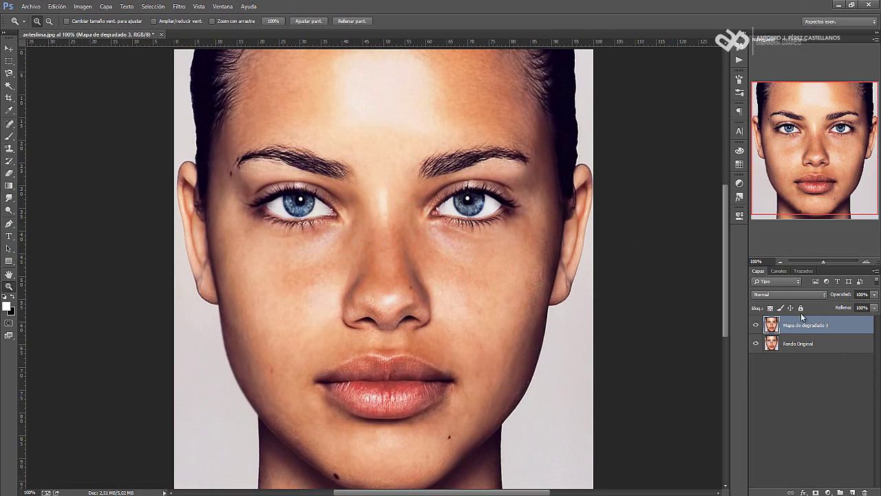
{"action": "left_click", "coordinate": [874, 294]}
{"action": "mouse_move", "coordinate": [873, 308]}
{"action": "left_mouse_down"}
{"action": "mouse_move", "coordinate": [808, 307]}
{"action": "mouse_move", "coordinate": [876, 310]}
{"action": "mouse_move", "coordinate": [821, 308]}
{"action": "mouse_move", "coordinate": [861, 299]}
{"action": "left_mouse_up"}
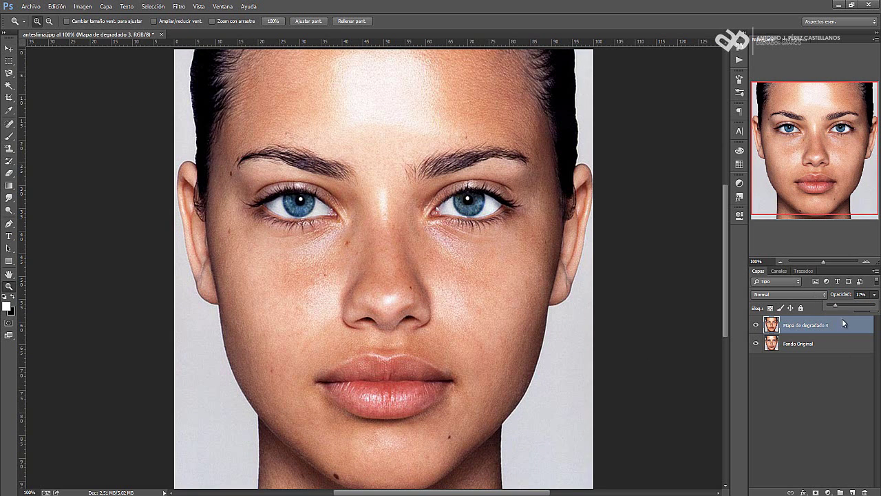
{"action": "mouse_move", "coordinate": [839, 310]}
{"action": "left_mouse_down"}
{"action": "mouse_move", "coordinate": [853, 324]}
{"action": "mouse_move", "coordinate": [869, 310]}
{"action": "left_mouse_up"}
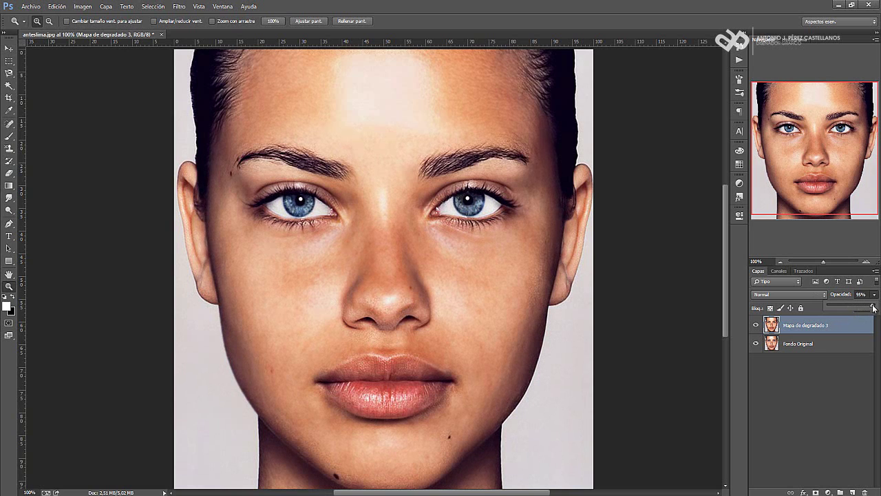
{"action": "left_click", "coordinate": [16, 286]}
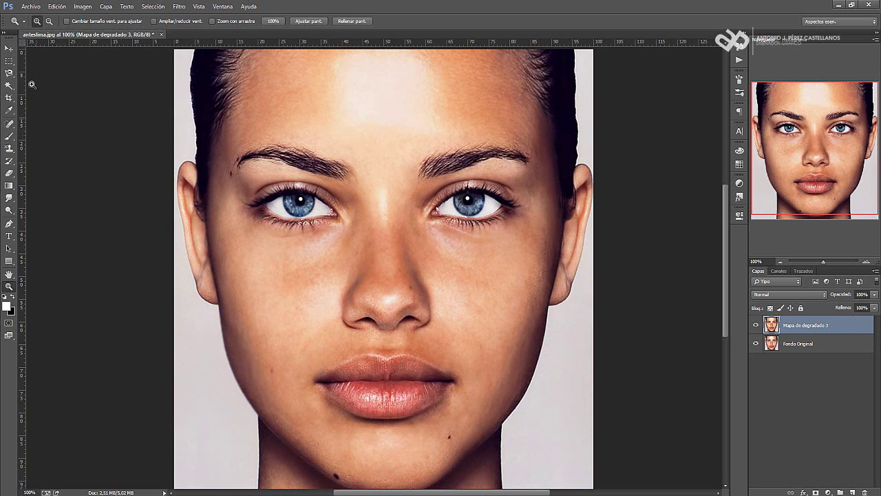
{"action": "left_click", "coordinate": [87, 124], "text": "alt"}
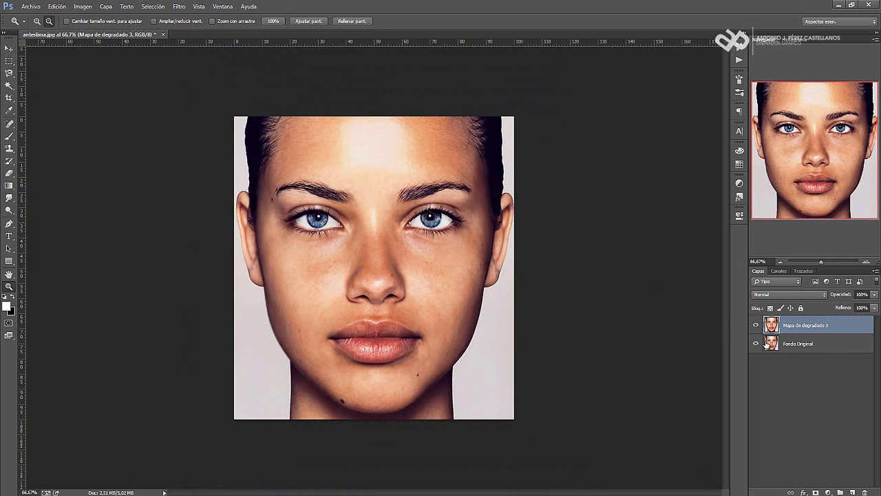
{"action": "left_click", "coordinate": [757, 326]}
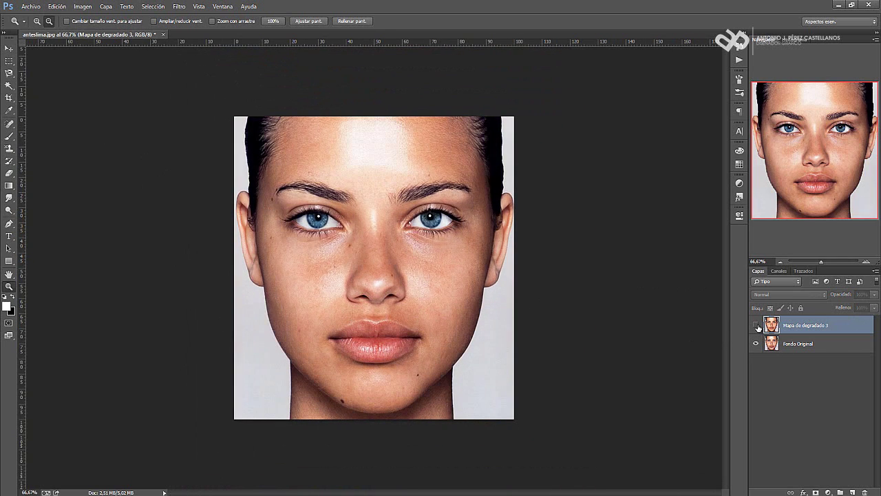
{"action": "left_click", "coordinate": [757, 326]}
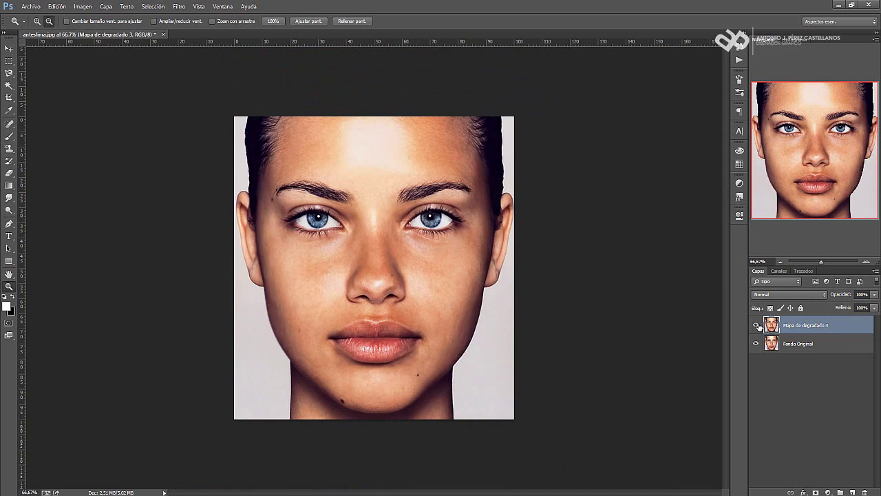
{"action": "left_click", "coordinate": [875, 294]}
{"action": "left_click_drag", "start_coordinate": [869, 309], "coordinate": [814, 316]}
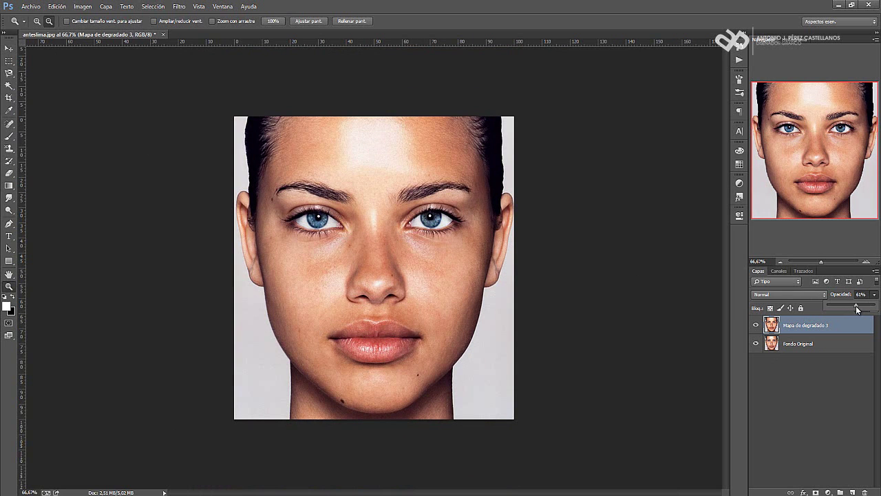
{"action": "left_click_drag", "start_coordinate": [850, 308], "coordinate": [876, 307]}
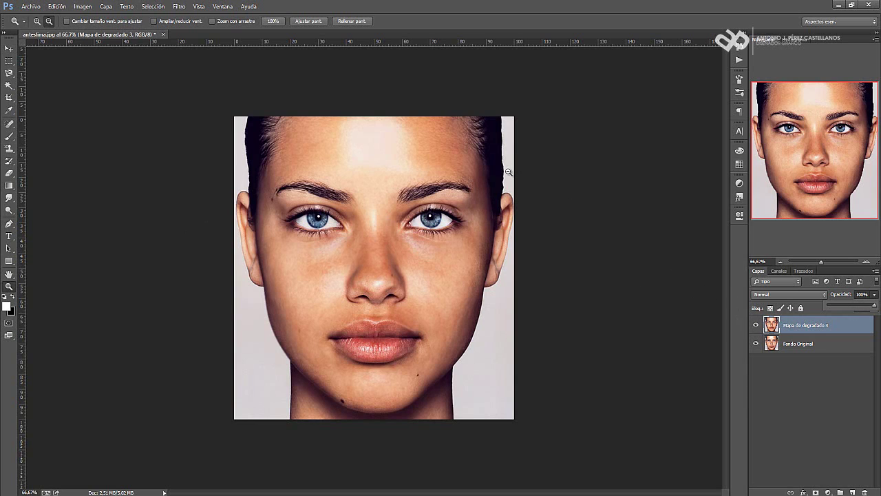
{"action": "left_click", "coordinate": [179, 7]}
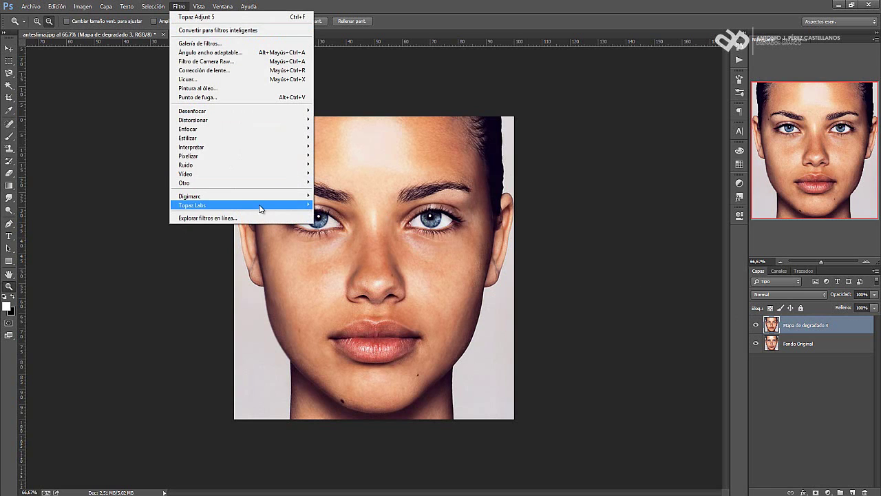
{"action": "mouse_move", "coordinate": [192, 205]}
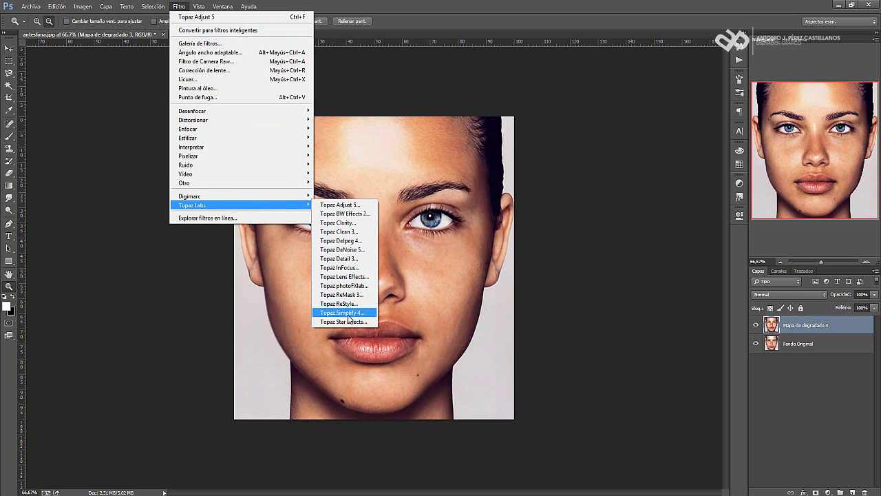
{"action": "left_click", "coordinate": [586, 308]}
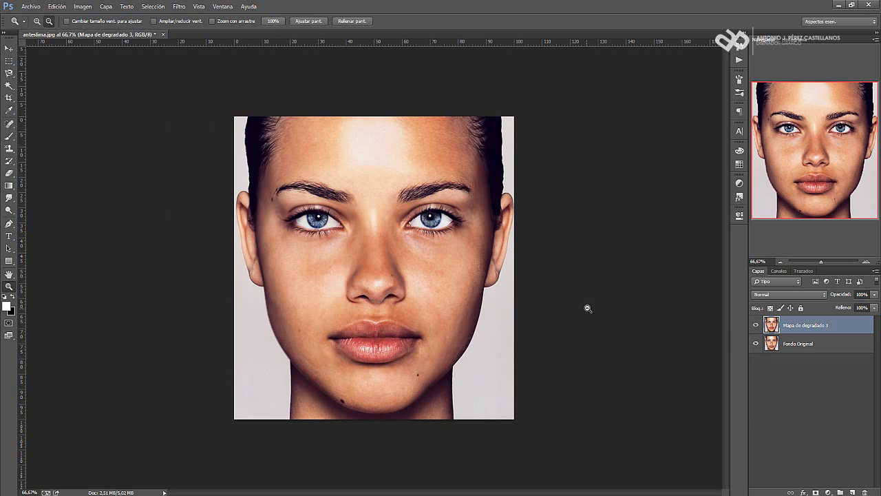